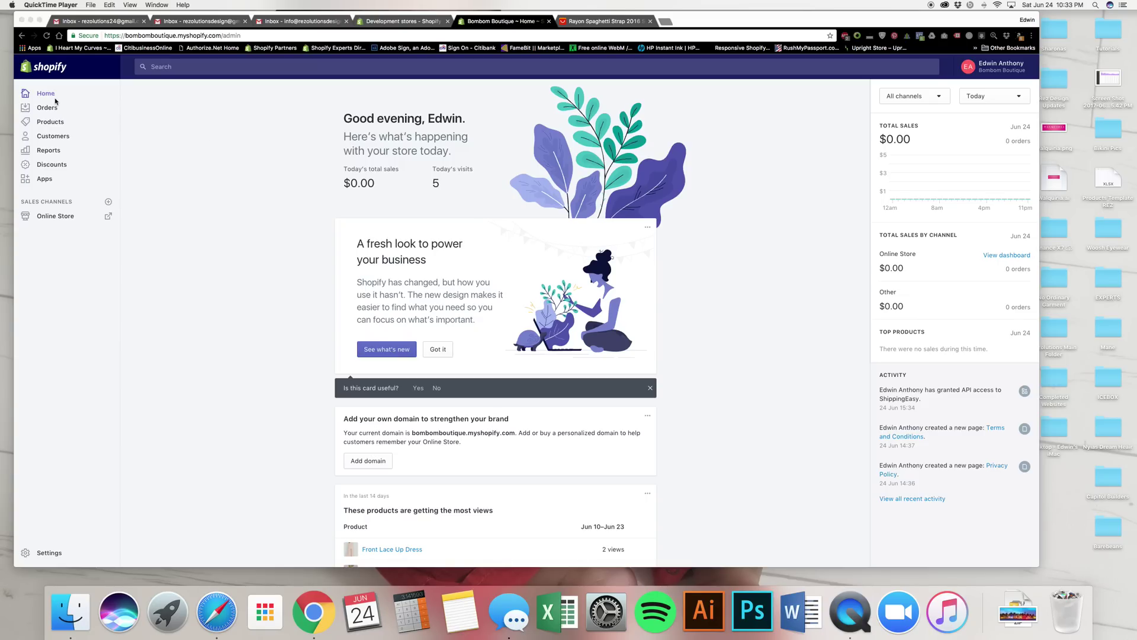
- Start adding a new product to the Bombom Boutique store and look over the blank product form
click(81, 95)
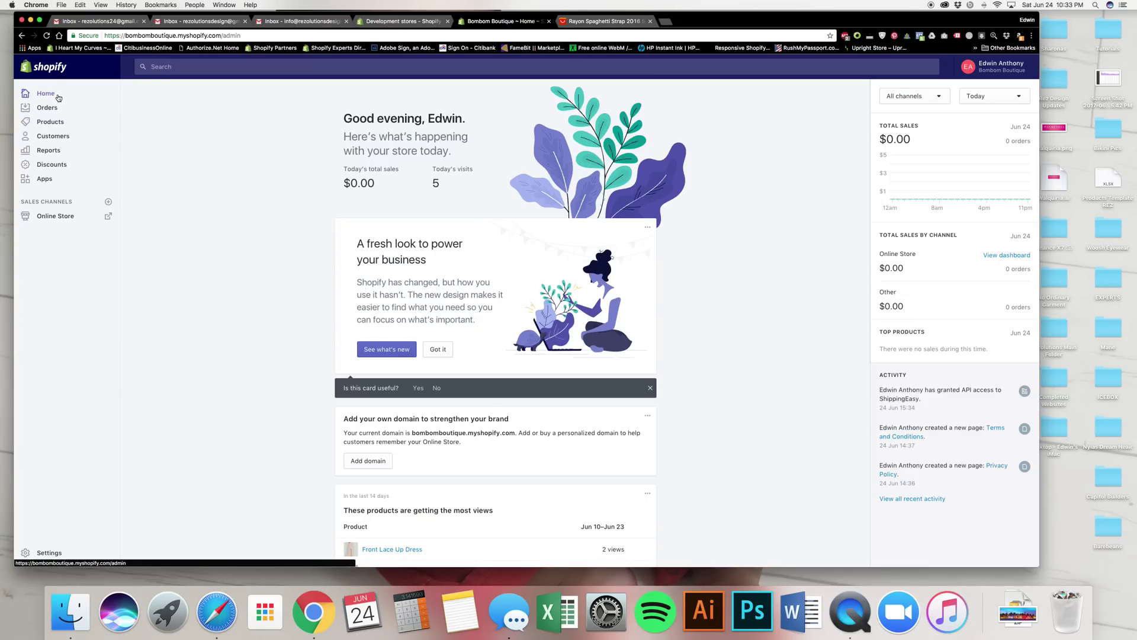
click(53, 122)
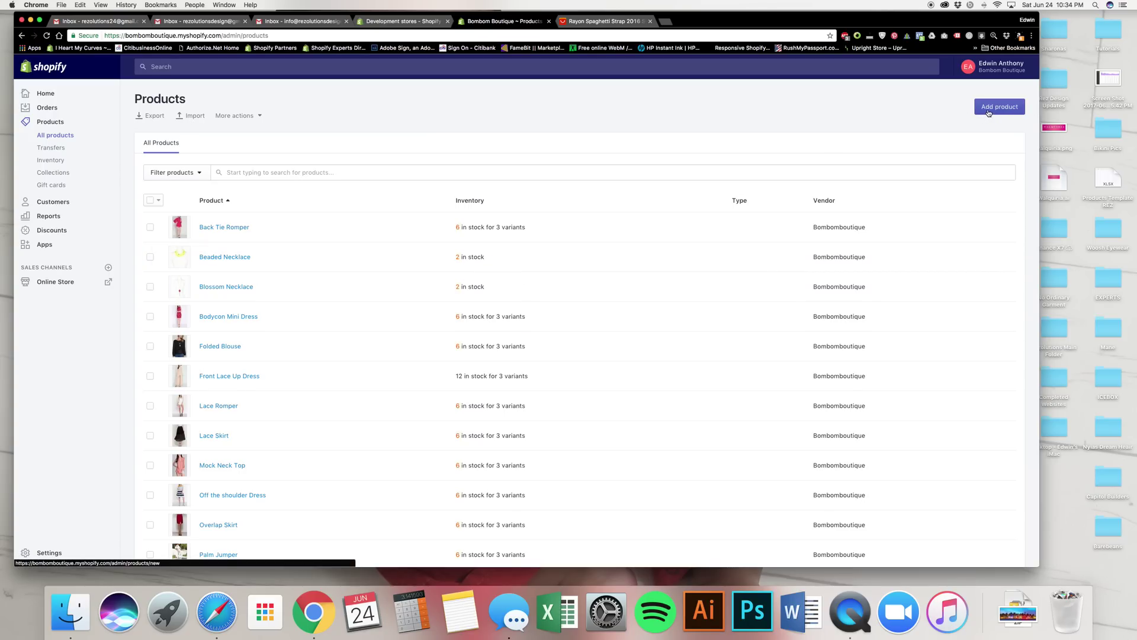
click(993, 111)
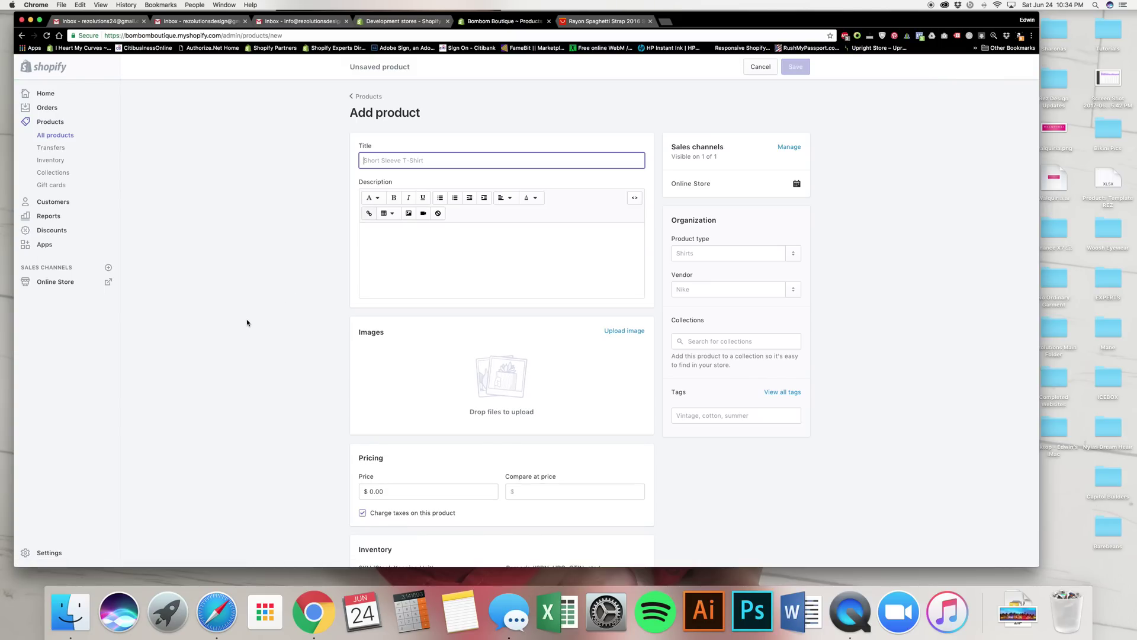
scroll(276, 338, down, 5)
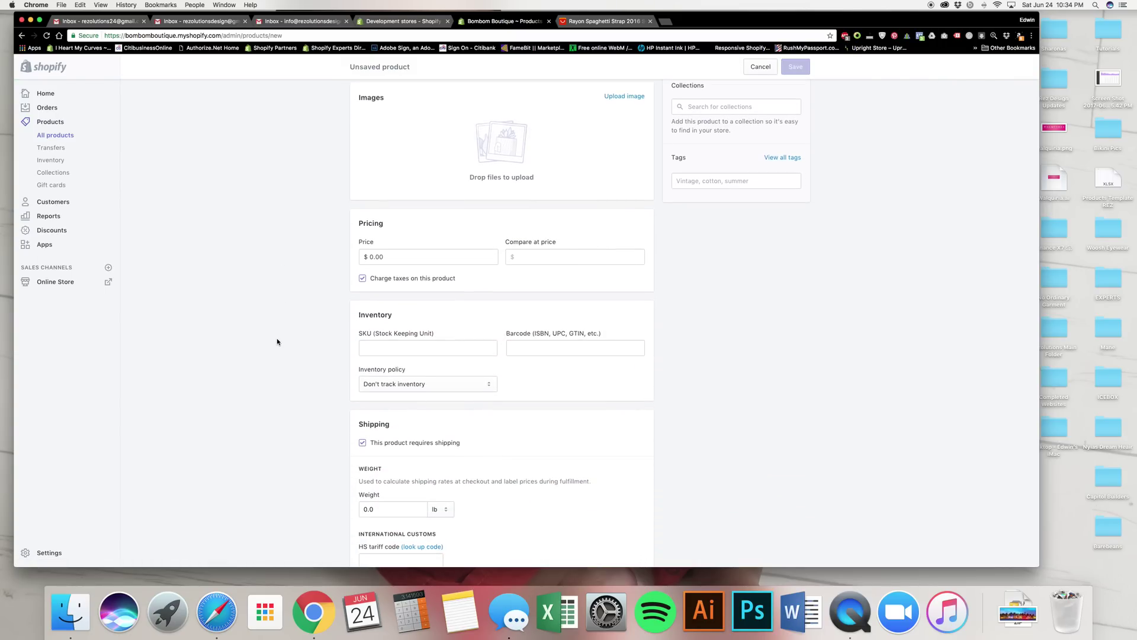
scroll(276, 338, up, 5)
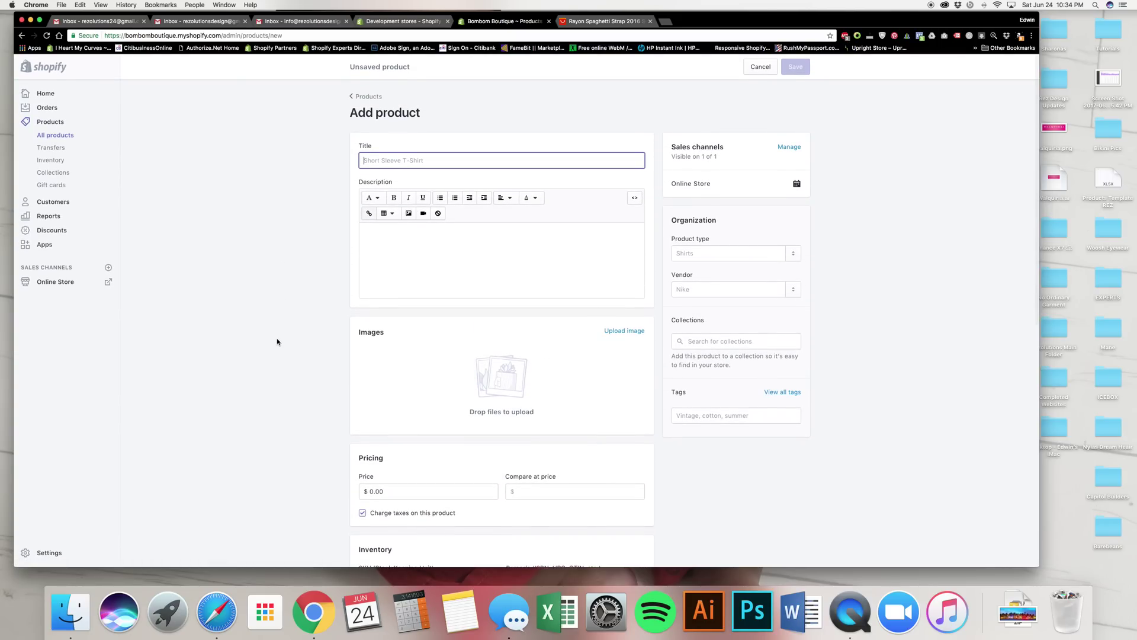
- Capture a screenshot of the purple dress photo from the AliExpress listing
click(578, 22)
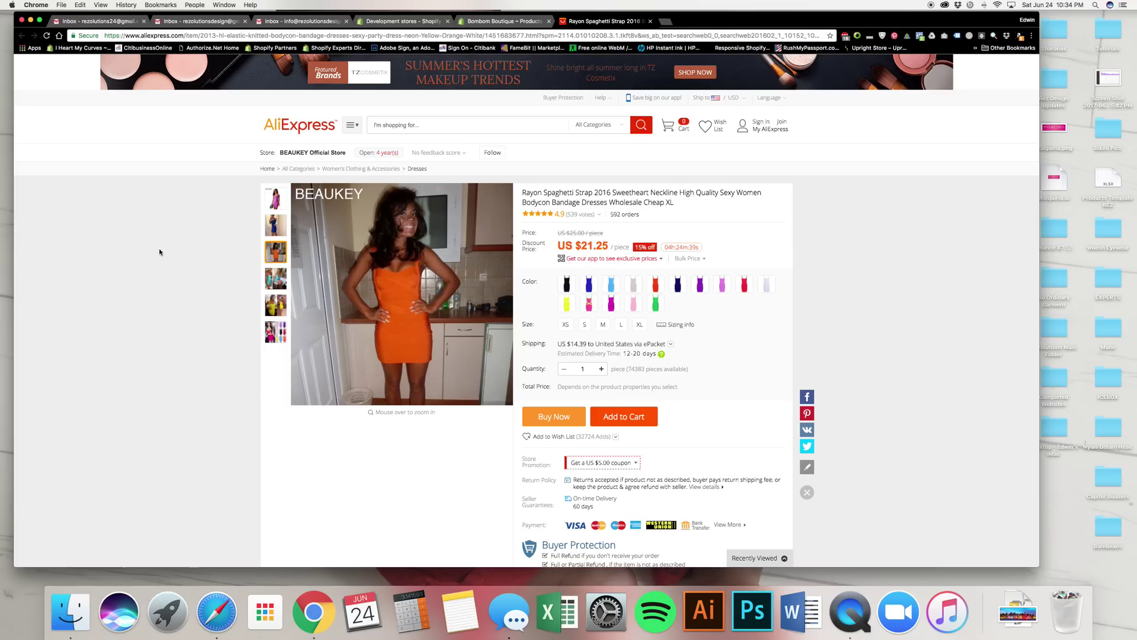
mouse_move(274, 202)
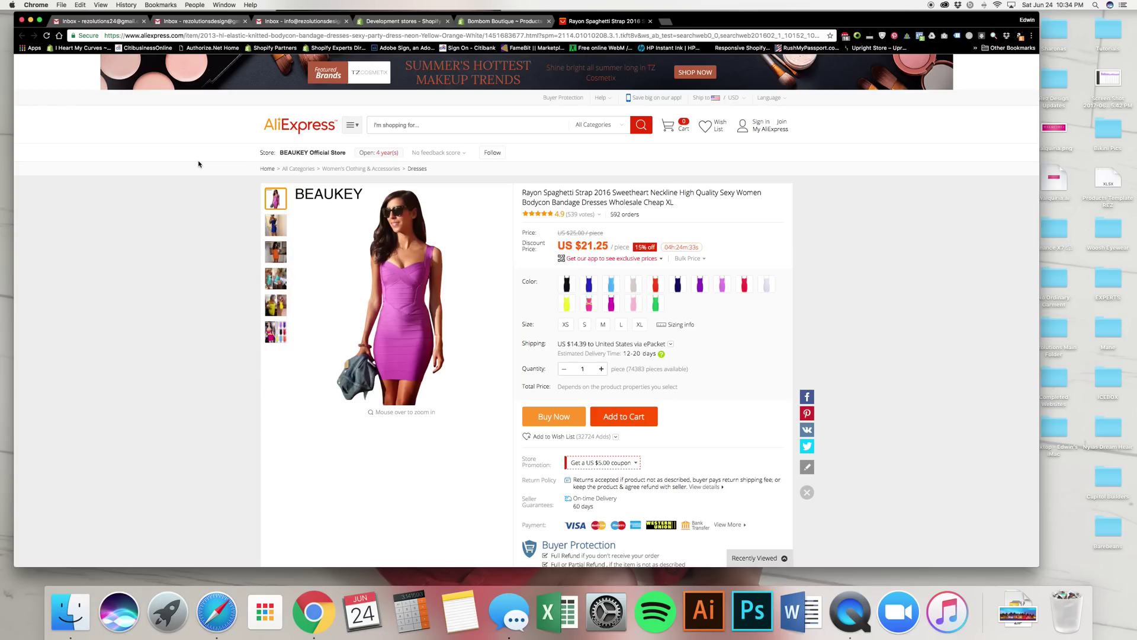
key(super+shift+4)
drag(292, 183, 509, 408)
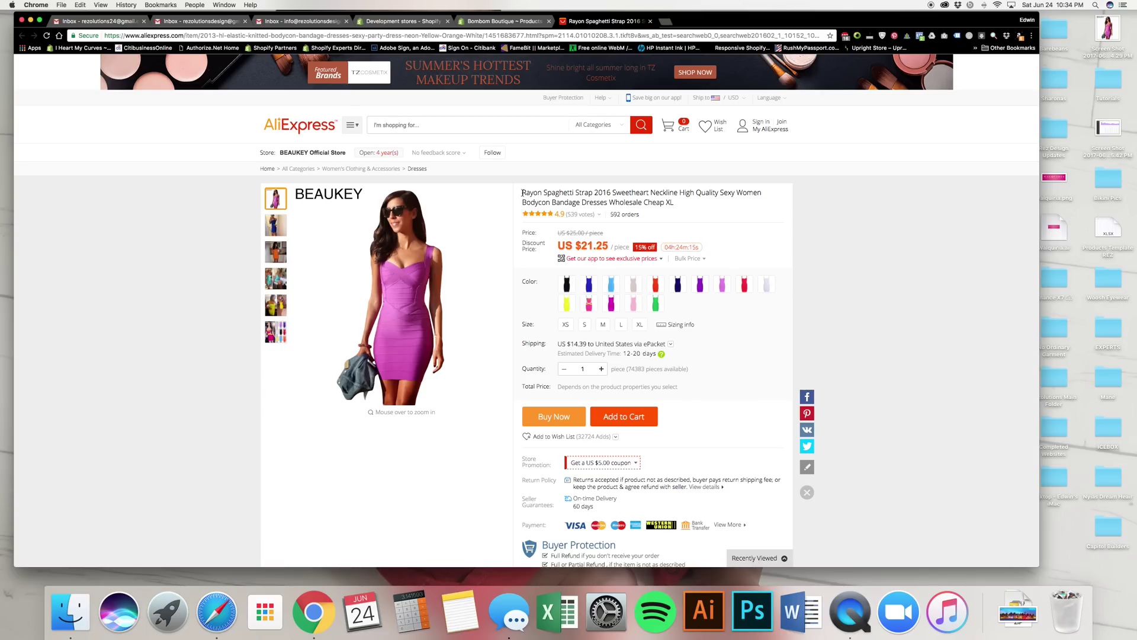
- Copy "Rayon Spaghetti Strap" from the AliExpress listing's title and paste it as the new Shopify product's title
drag(522, 193, 674, 200)
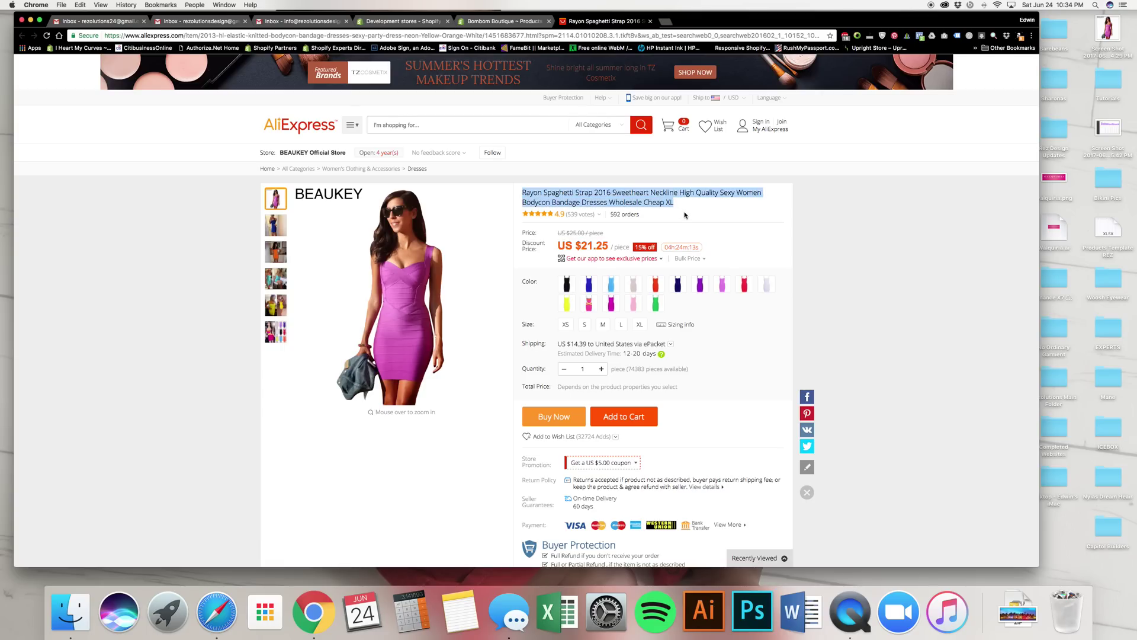
click(595, 196)
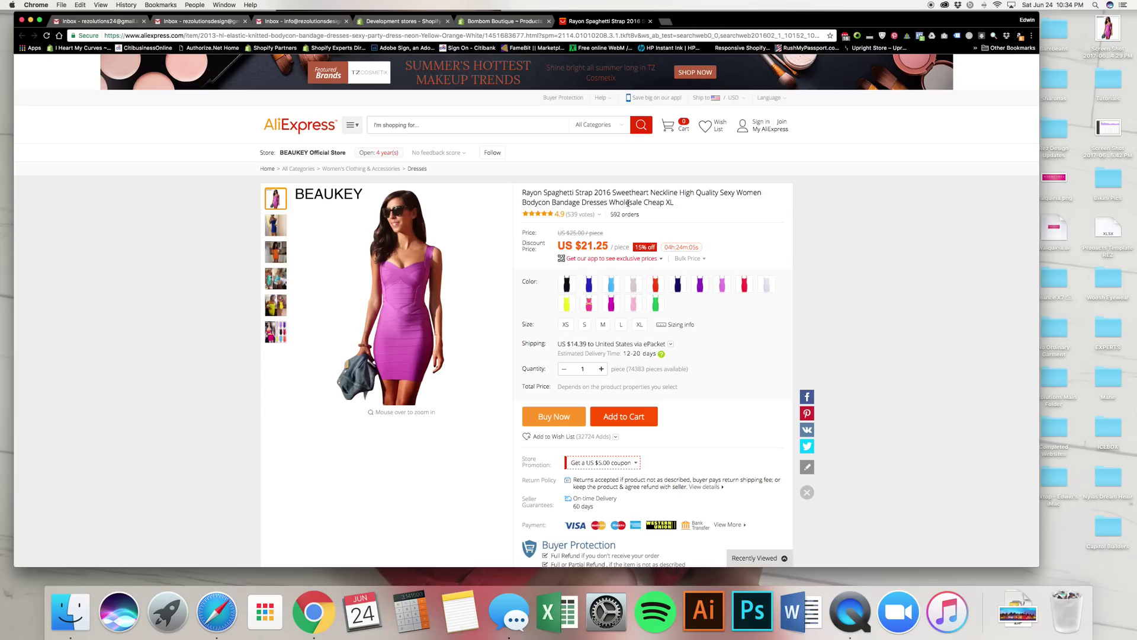
drag(544, 194, 687, 194)
click(549, 193)
drag(521, 196, 687, 204)
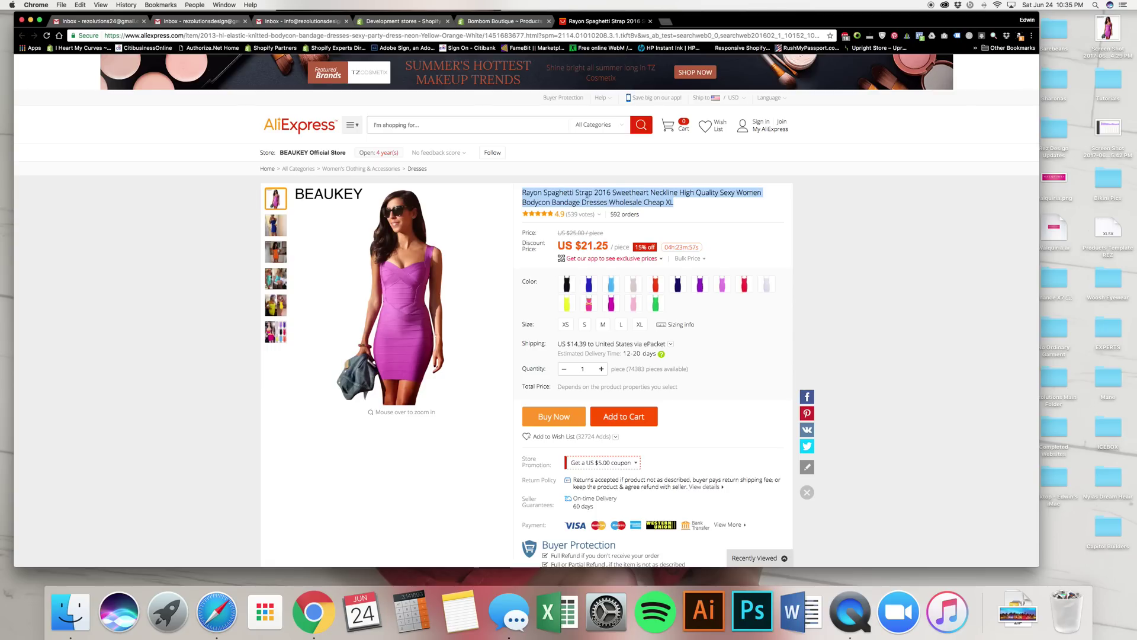
click(550, 194)
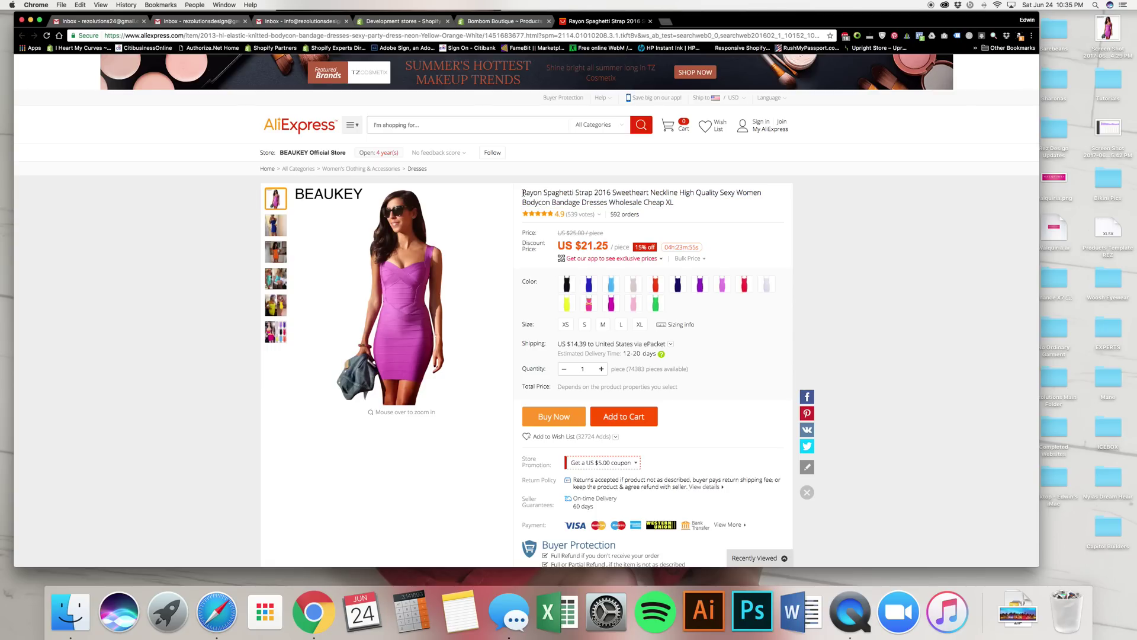
drag(523, 194, 594, 193)
key(super+c)
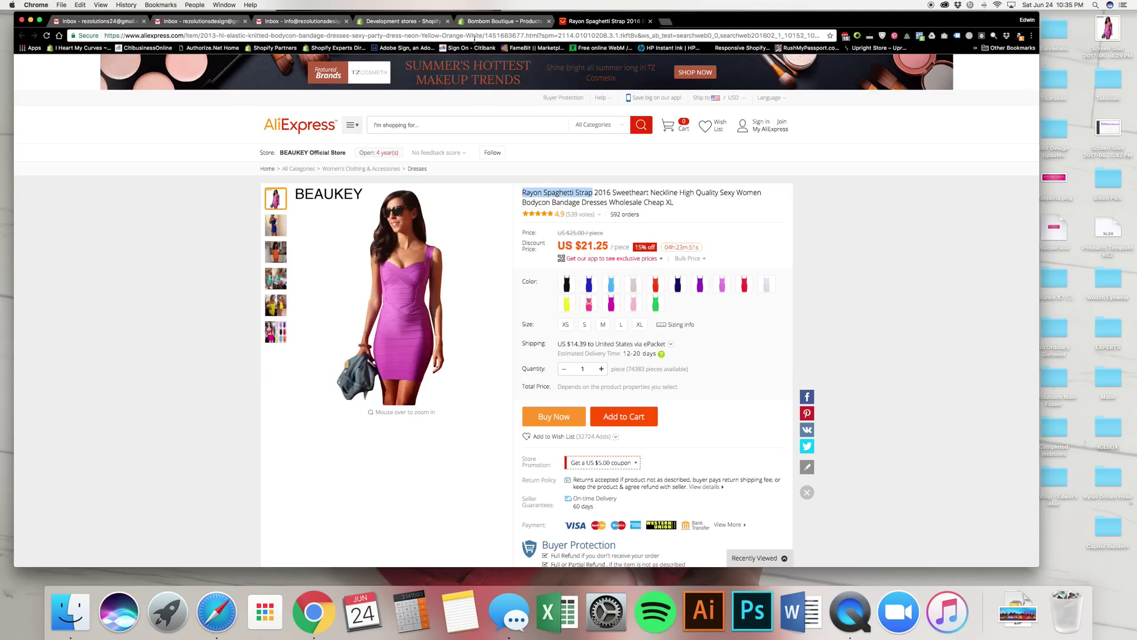
click(503, 21)
key(super+v)
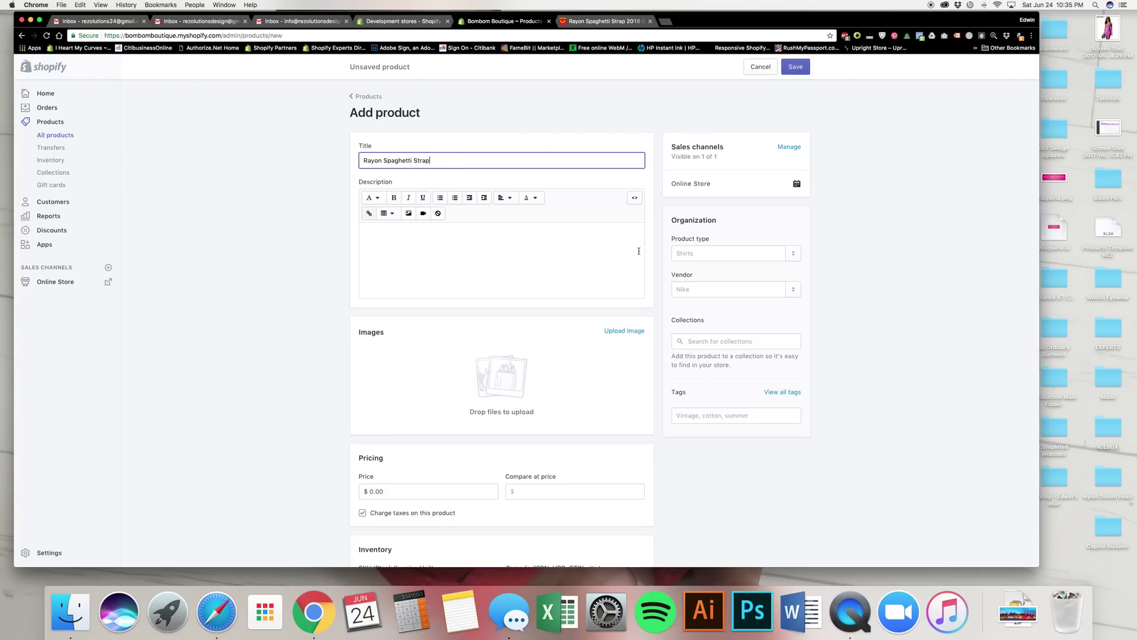
- Add the dress screenshot from the desktop to the product's images and check the item specifics on the AliExpress listing
drag(1108, 30, 459, 381)
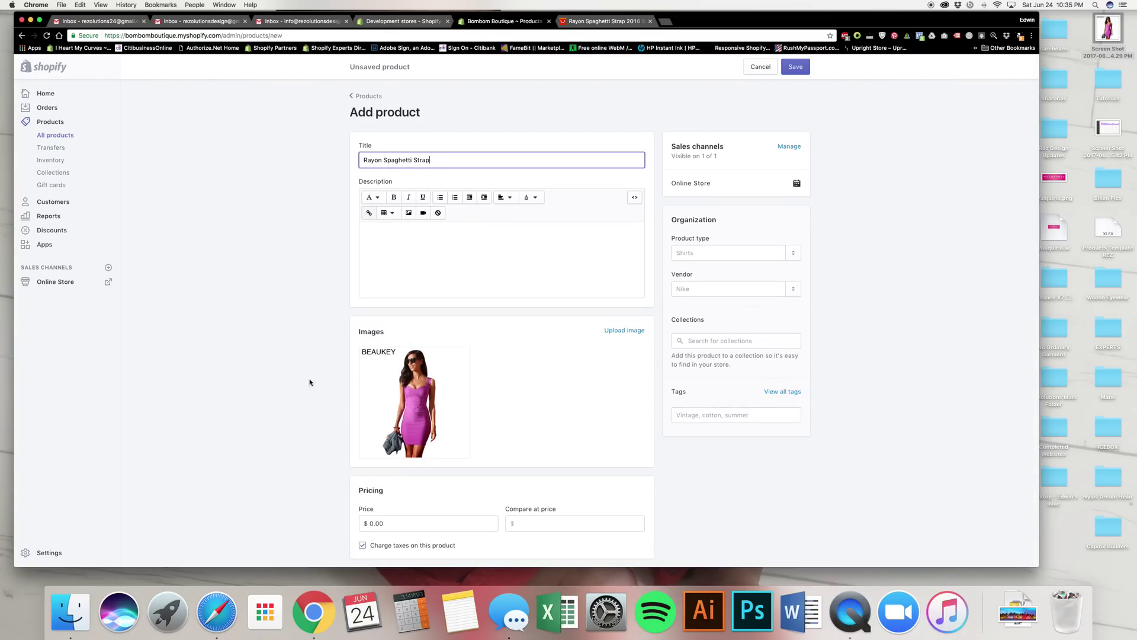
click(403, 259)
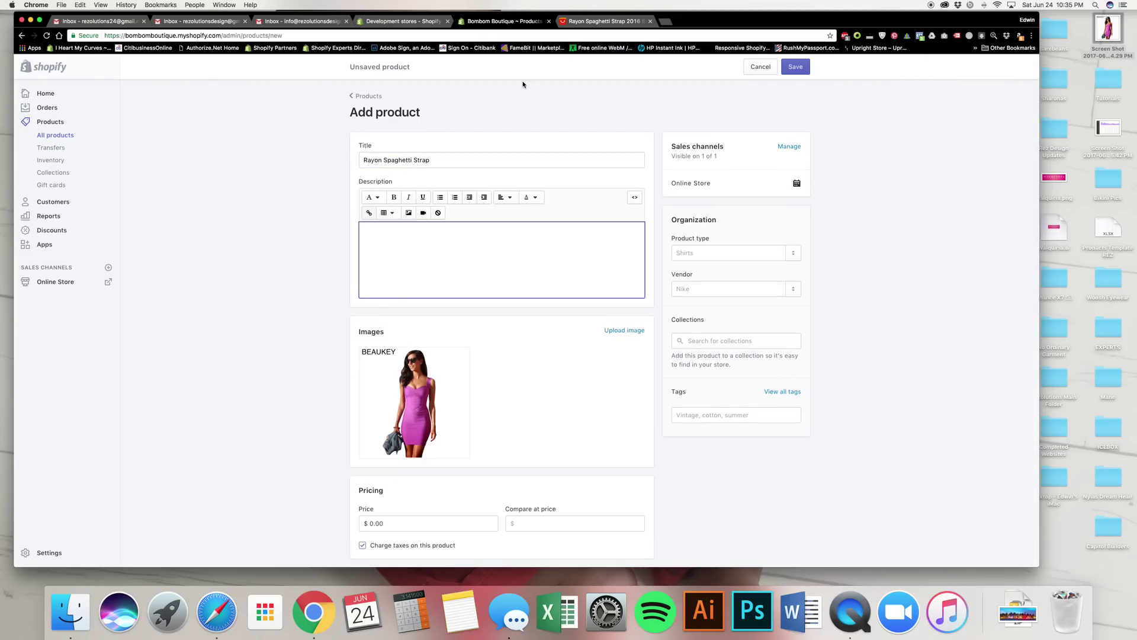
click(610, 21)
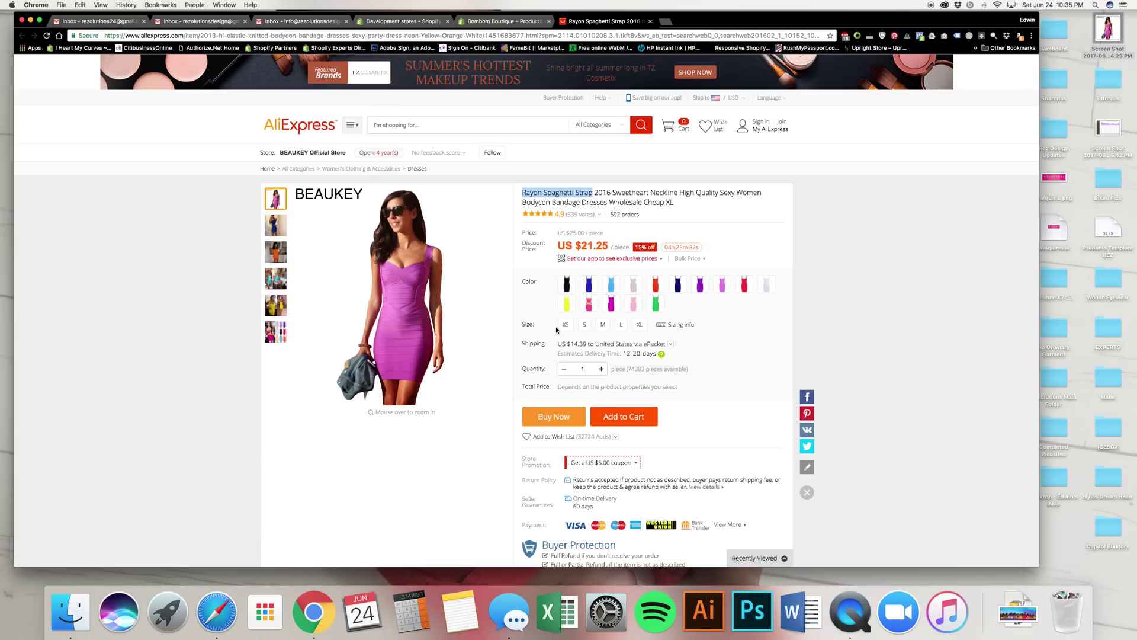
scroll(556, 330, down, 3)
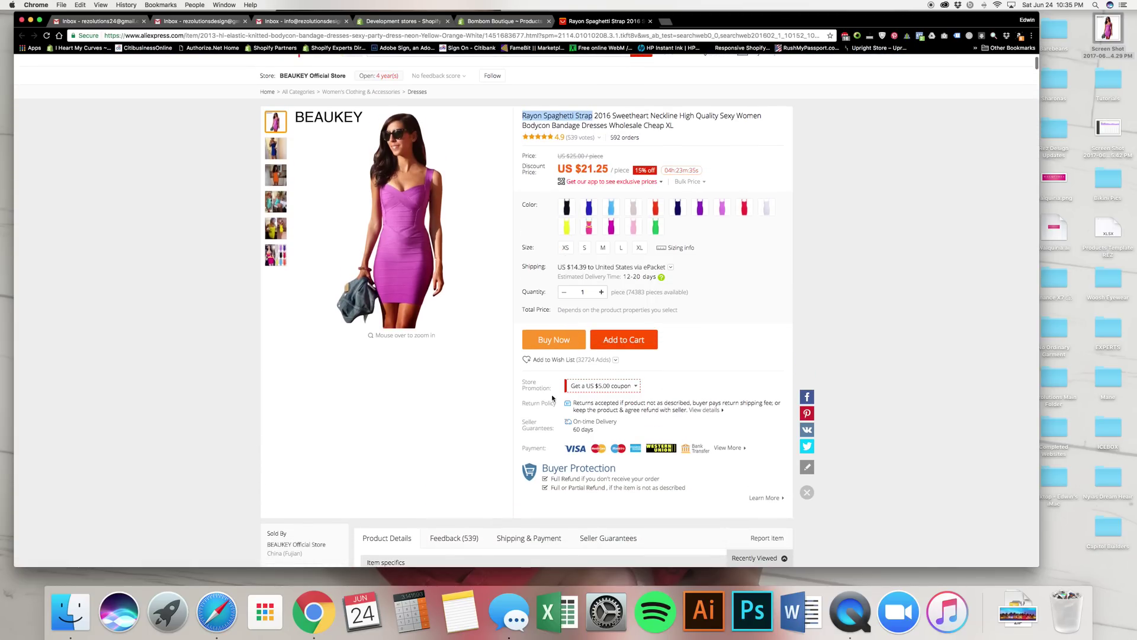
scroll(509, 403, down, 5)
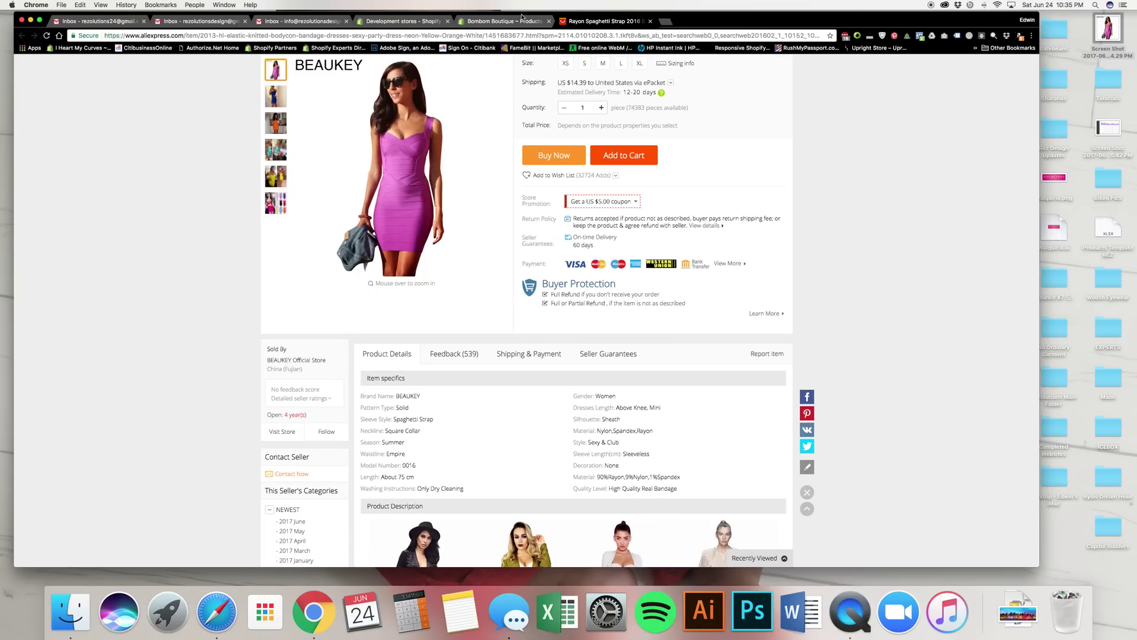
click(521, 22)
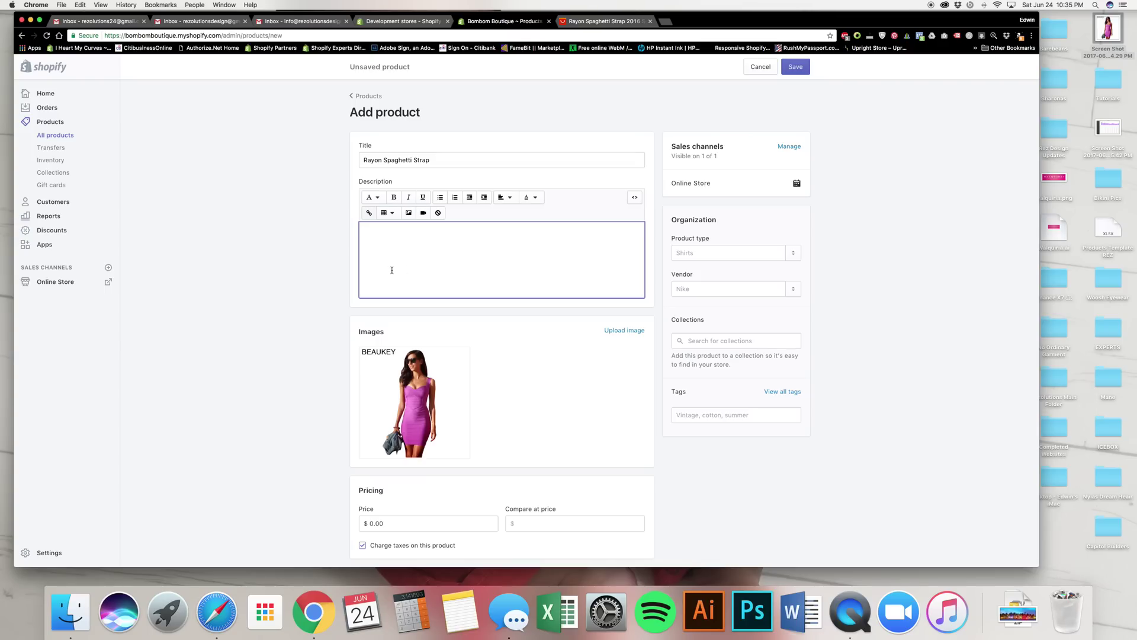
- Extend the product title to read "Rayon Spaghetti Strap Night Dress"
click(436, 161)
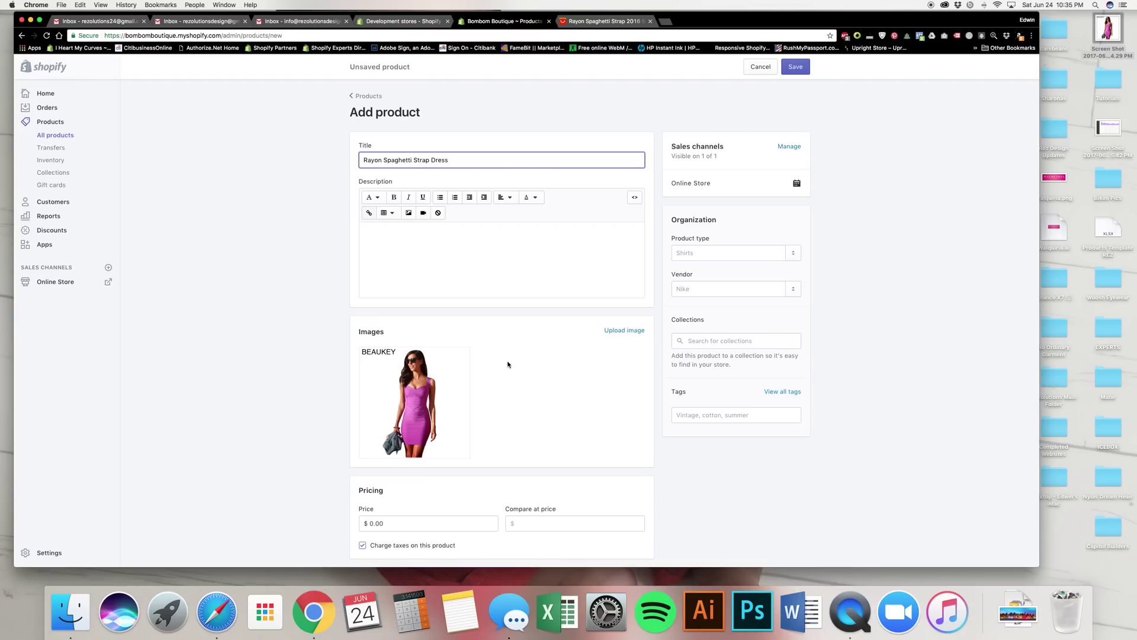
click(431, 160)
text(Night)
- Write the description "This beautiful dress is perfect for any evening occasion. Made from 100%", correcting the spelling of "occasion"
click(450, 245)
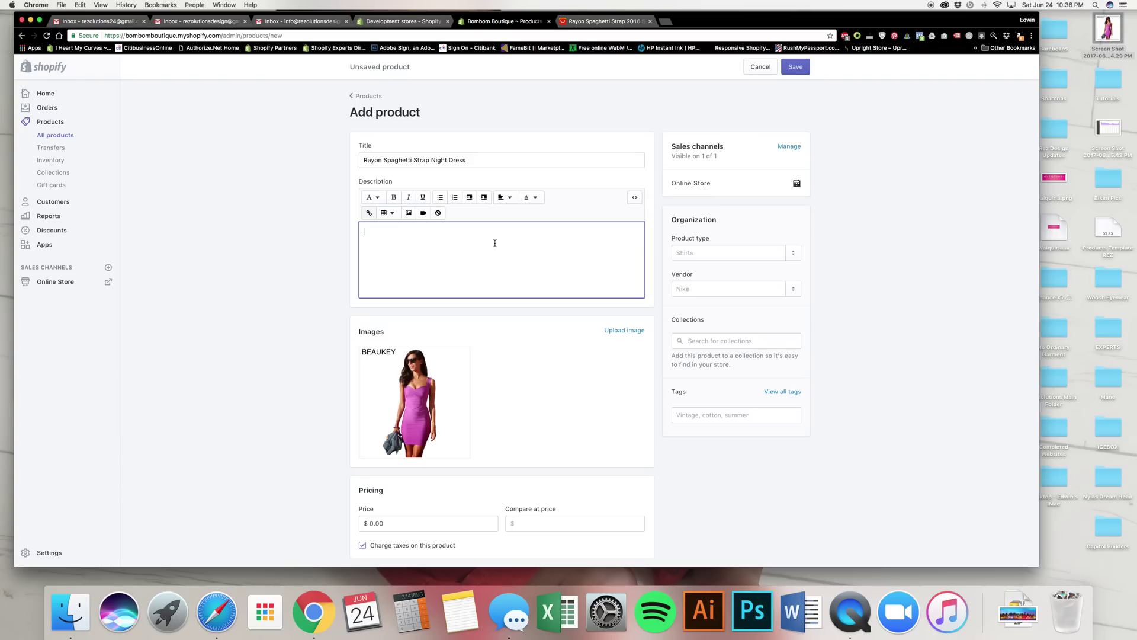
text(This beautiful dress is perfect for any evening occassion.)
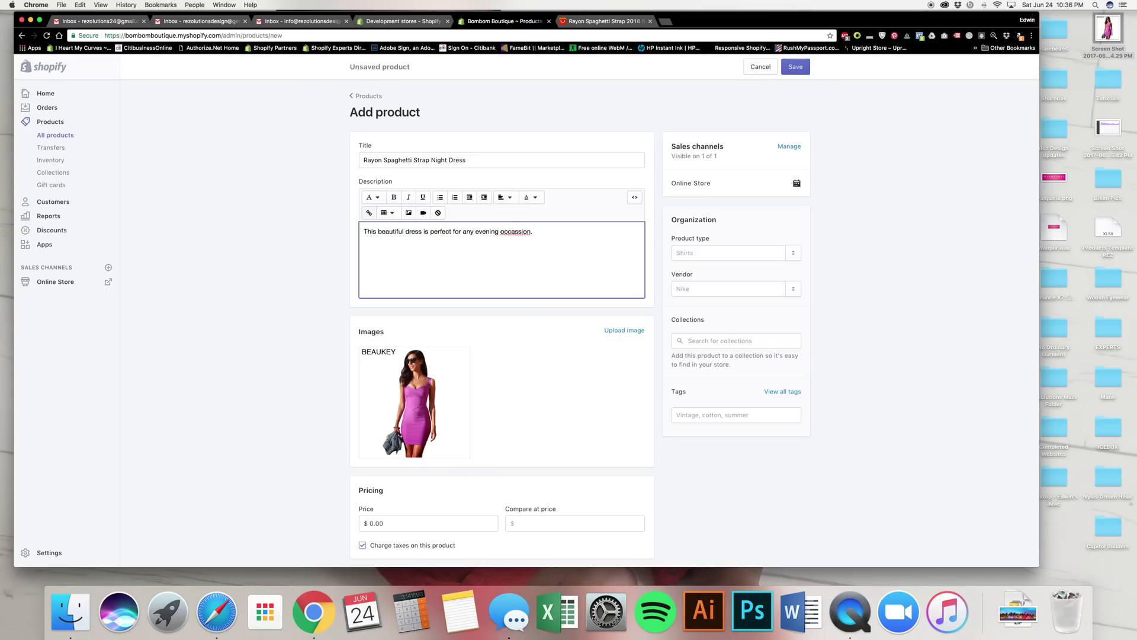
right_click(514, 231)
click(553, 237)
text(Made from 100%)
- Check the dress material on AliExpress and replace "100%" in the description with "Nylon, Spandex and Rayon. Immediate Shipping"
click(594, 21)
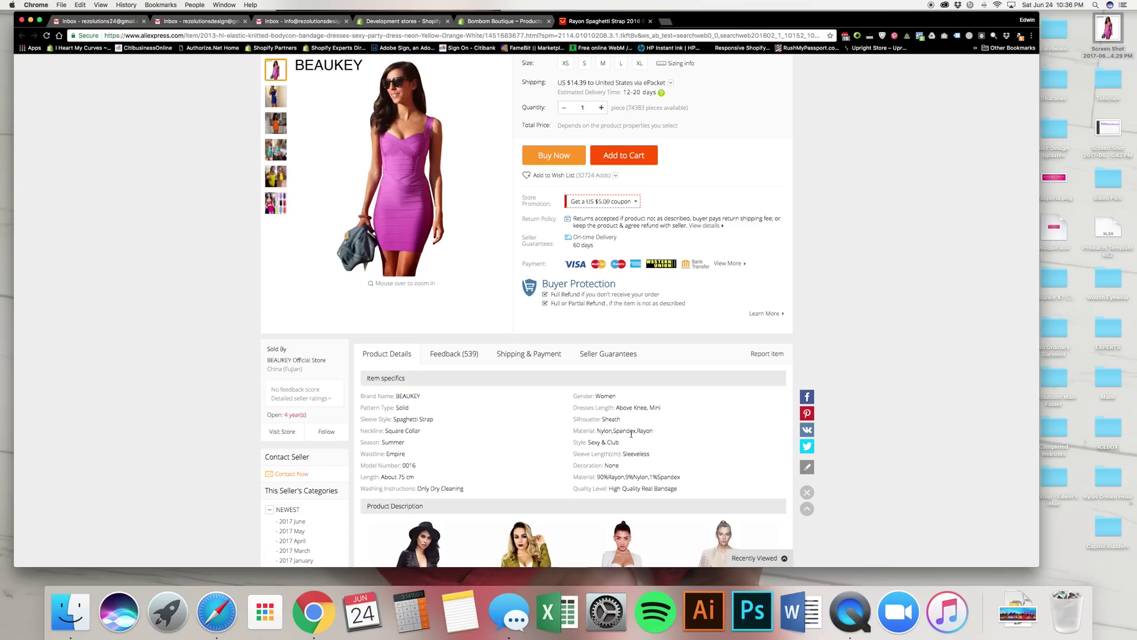
drag(573, 431, 615, 431)
click(600, 431)
click(493, 21)
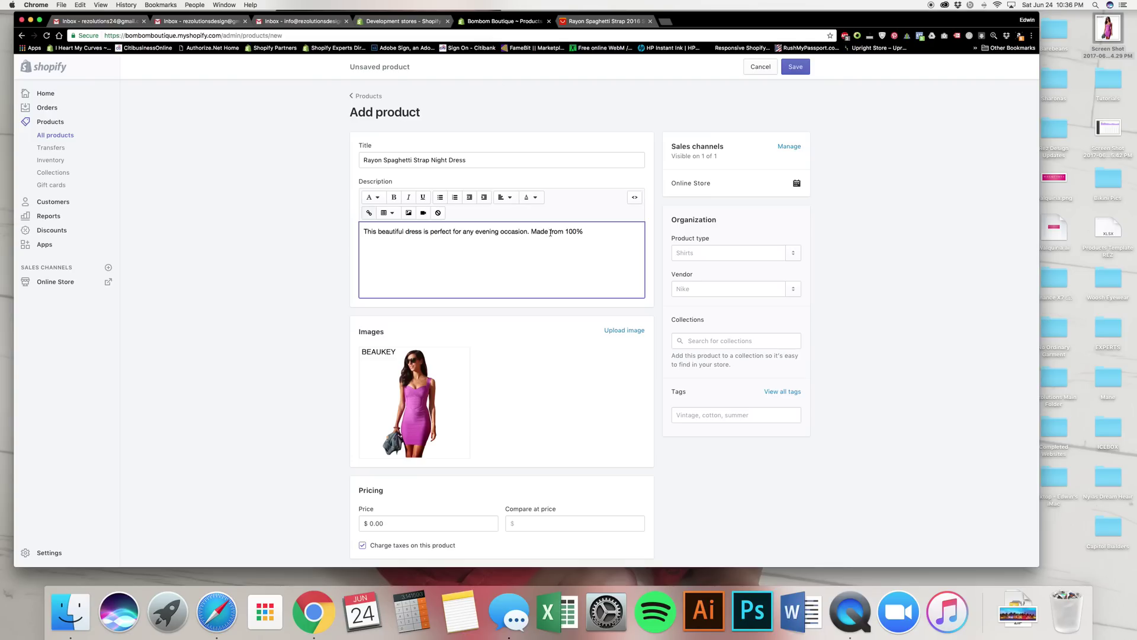
drag(565, 233, 585, 232)
text(Nylon, Spandez)
text( and Rayon.  Immediate Shipping)
- Check the supplier's price on AliExpress and set the product's price to $32.50
scroll(324, 264, down, 5)
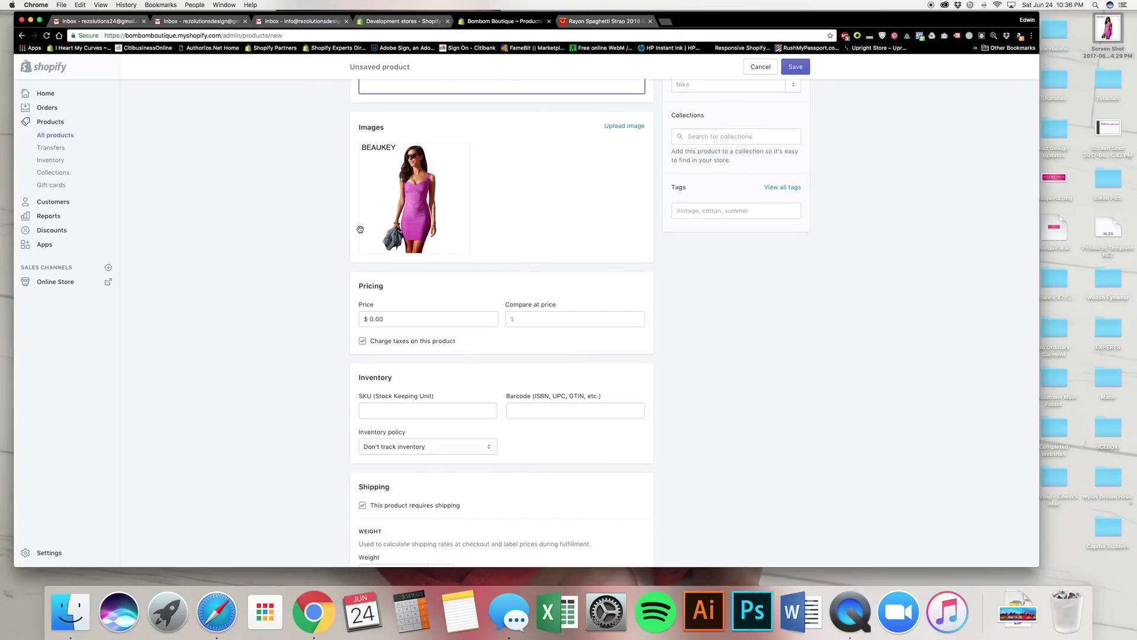
key(ctrl+Tab)
scroll(529, 328, up, 3)
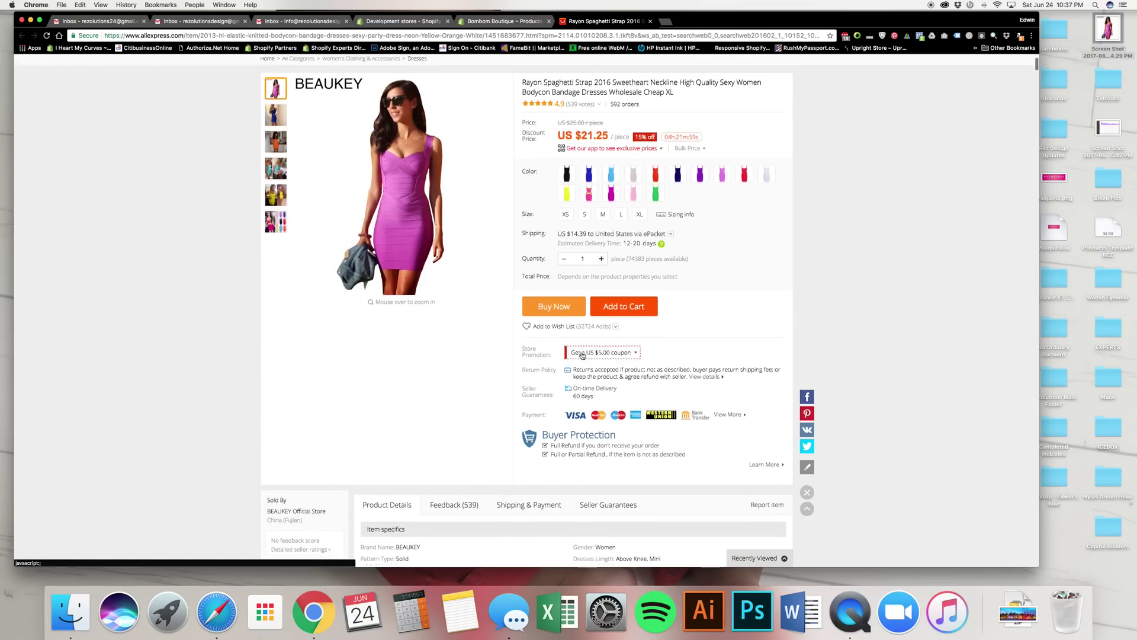
mouse_move(579, 149)
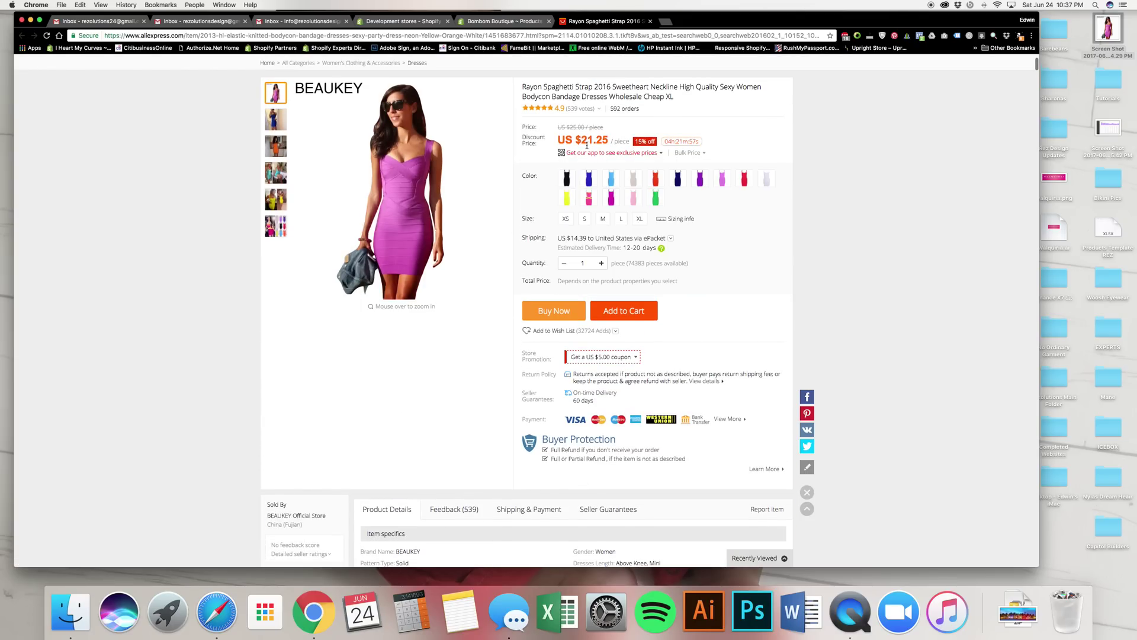
key(ctrl+shift+Tab)
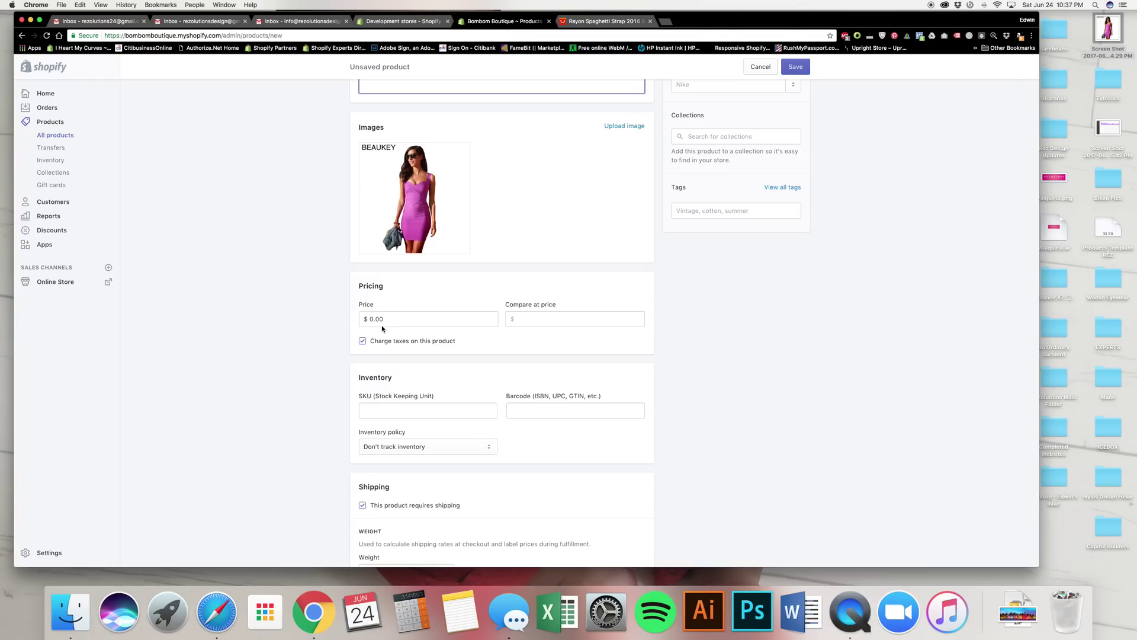
drag(386, 320, 336, 321)
text(32.5)
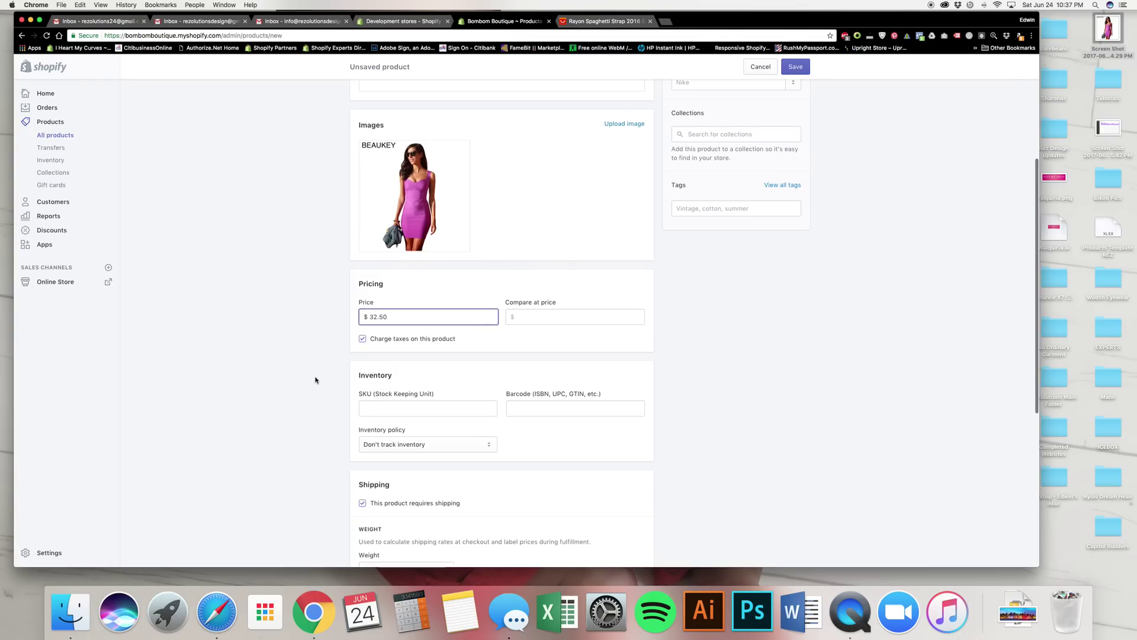
- Review the rest of the product form and examine the sizes offered on the AliExpress listing
scroll(314, 378, down, 3)
scroll(406, 364, down, 3)
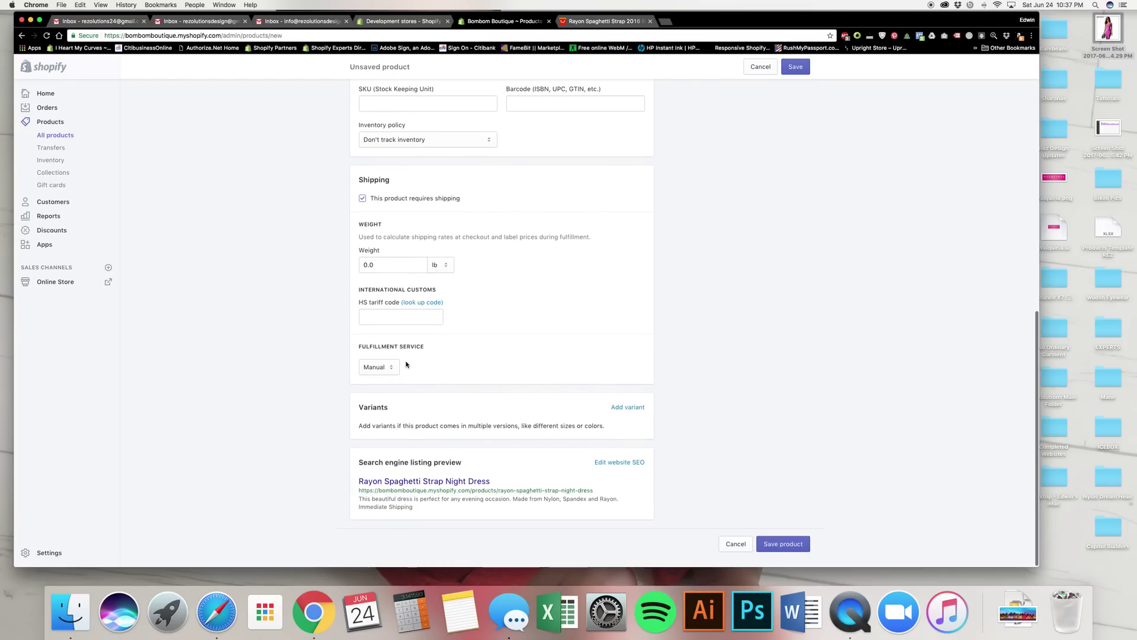
scroll(438, 350, up, 4)
scroll(473, 333, up, 7)
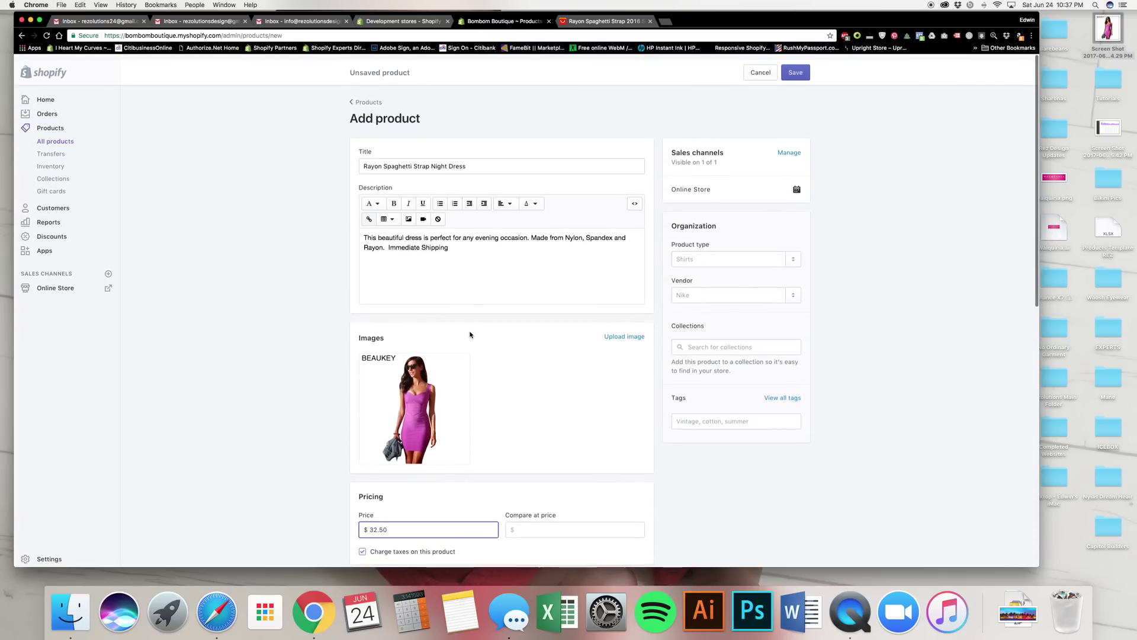
scroll(470, 330, down, 1)
click(604, 20)
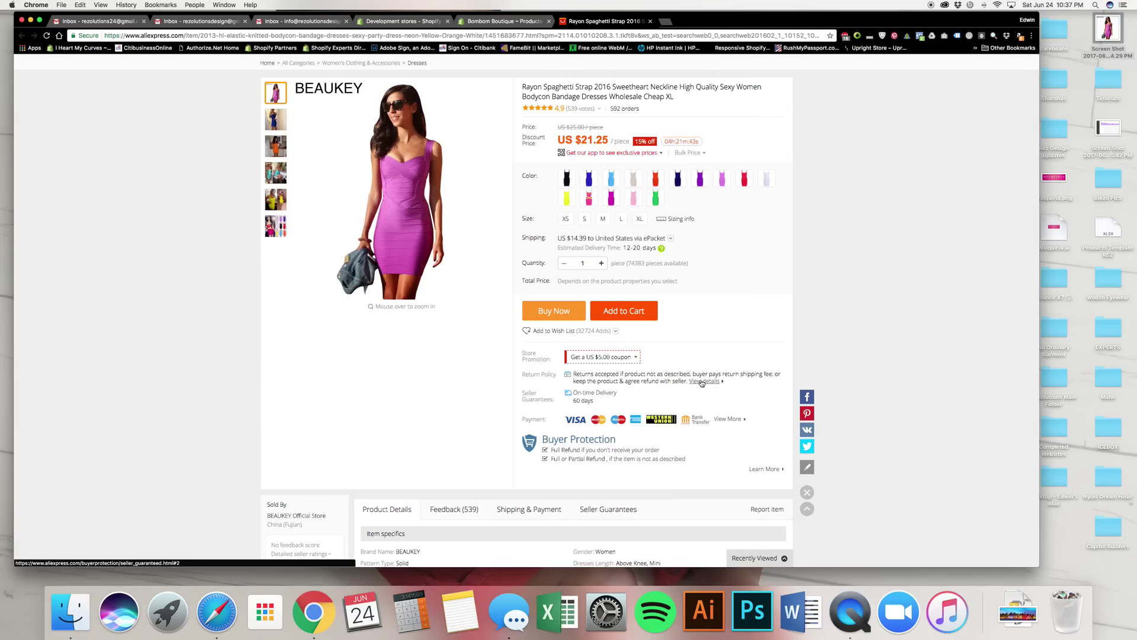
mouse_move(566, 221)
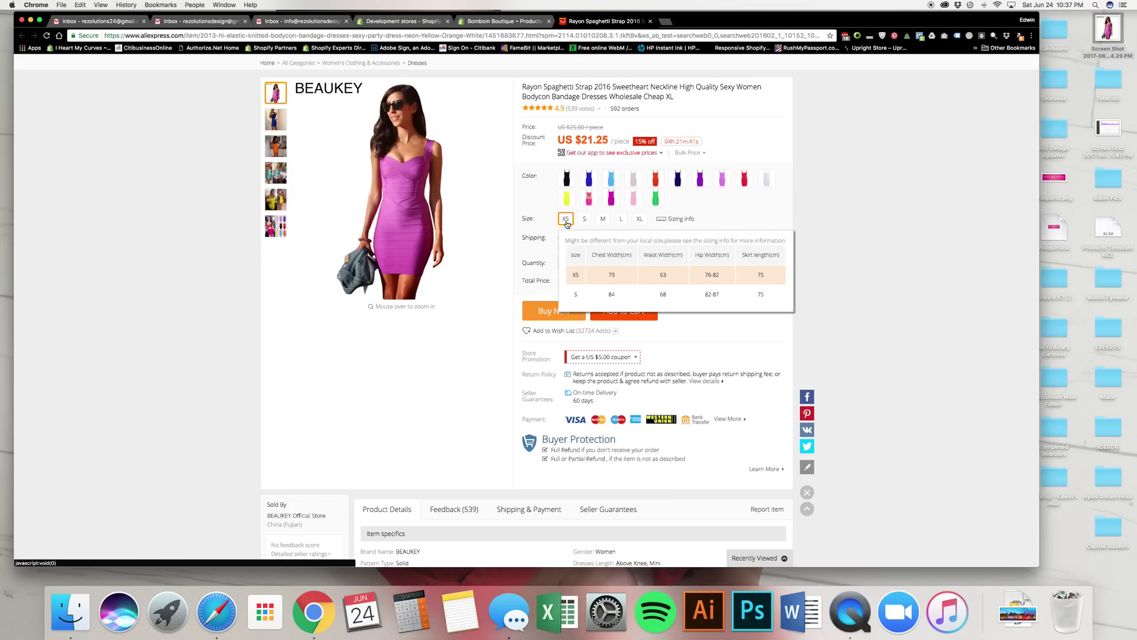
mouse_move(621, 222)
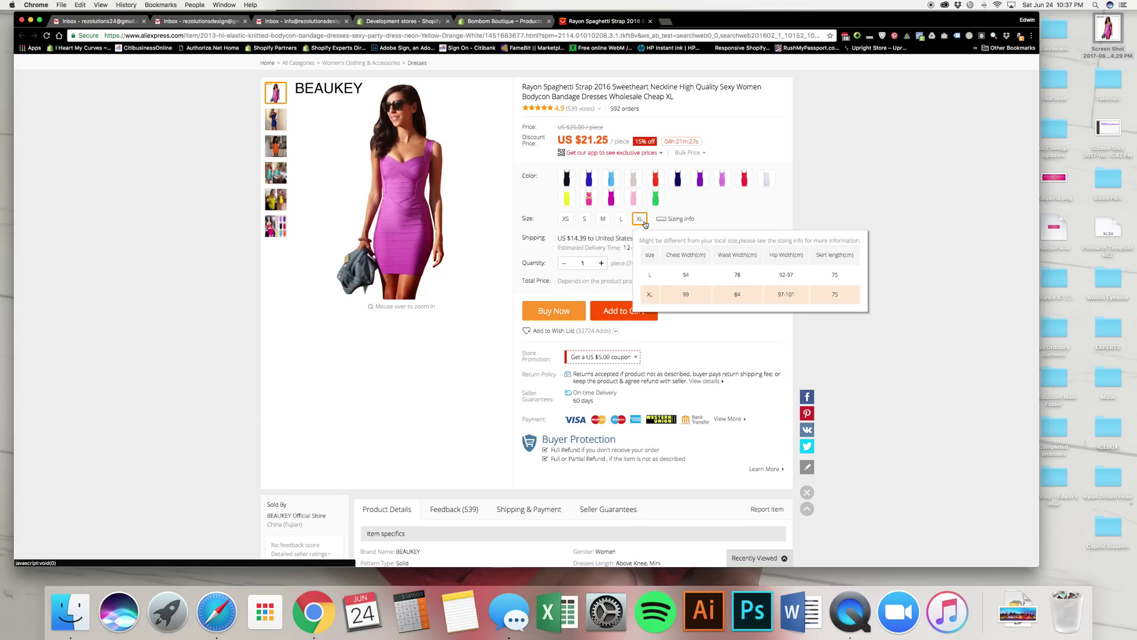
- Open the AliExpress listing's sizing info, capture a screenshot of the size chart and close it
click(684, 221)
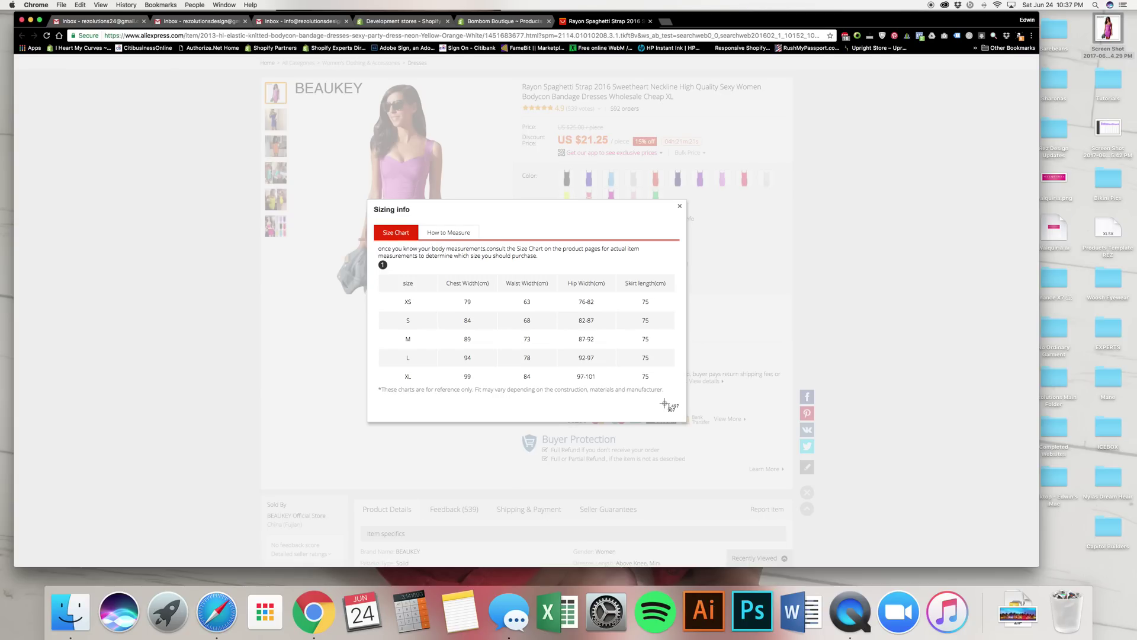
drag(372, 258, 692, 394)
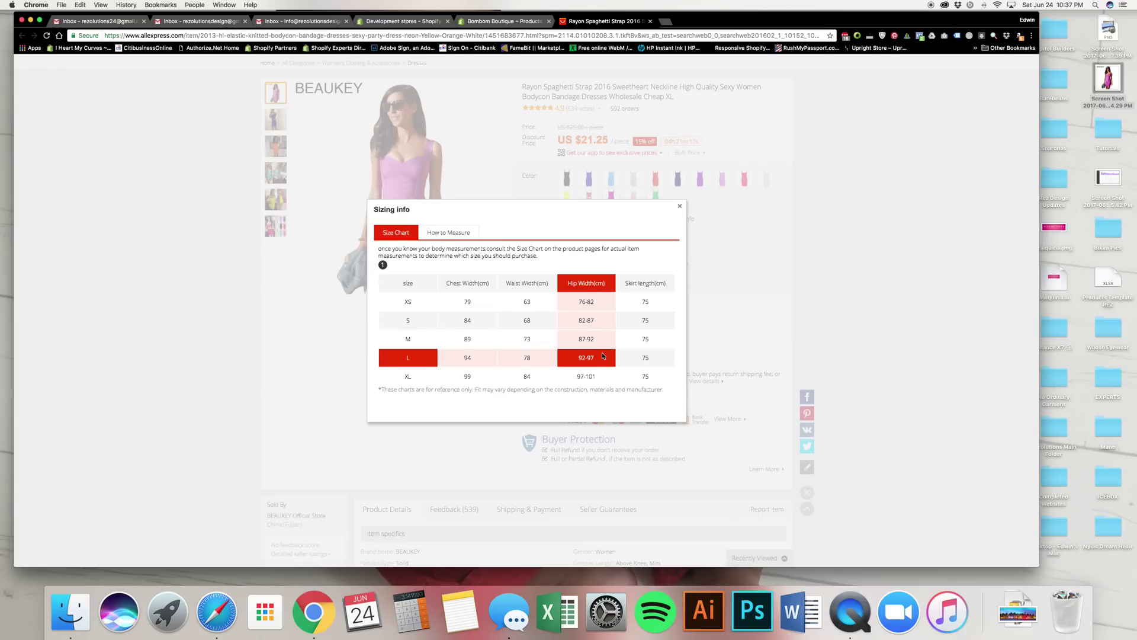
click(680, 208)
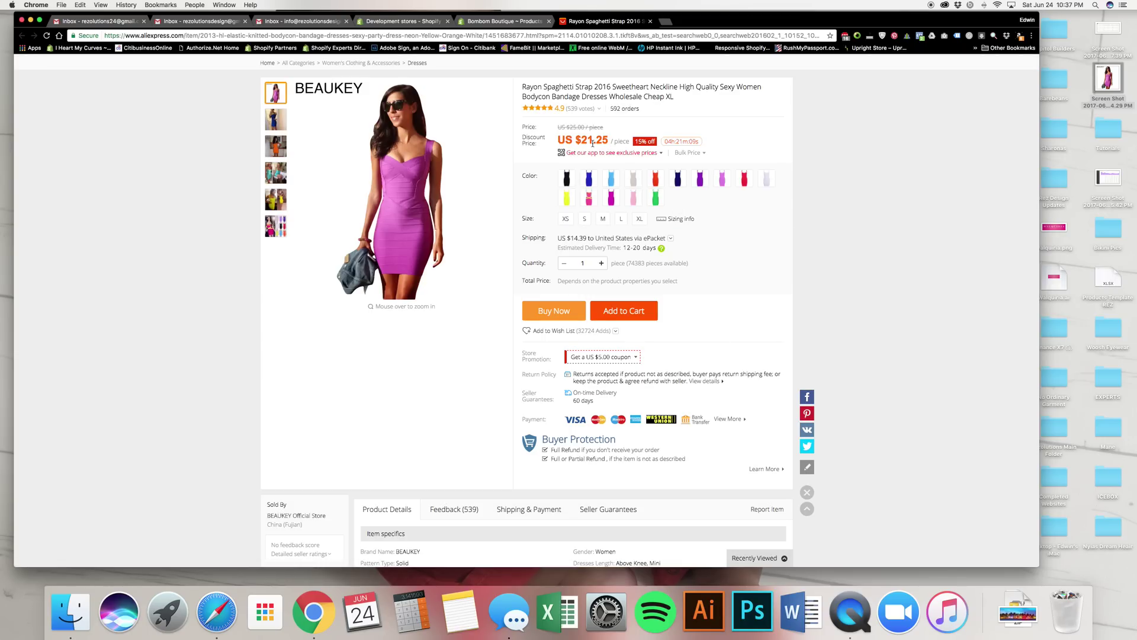
- Examine the XS, S, M, L and XL size options on the AliExpress listing
click(566, 219)
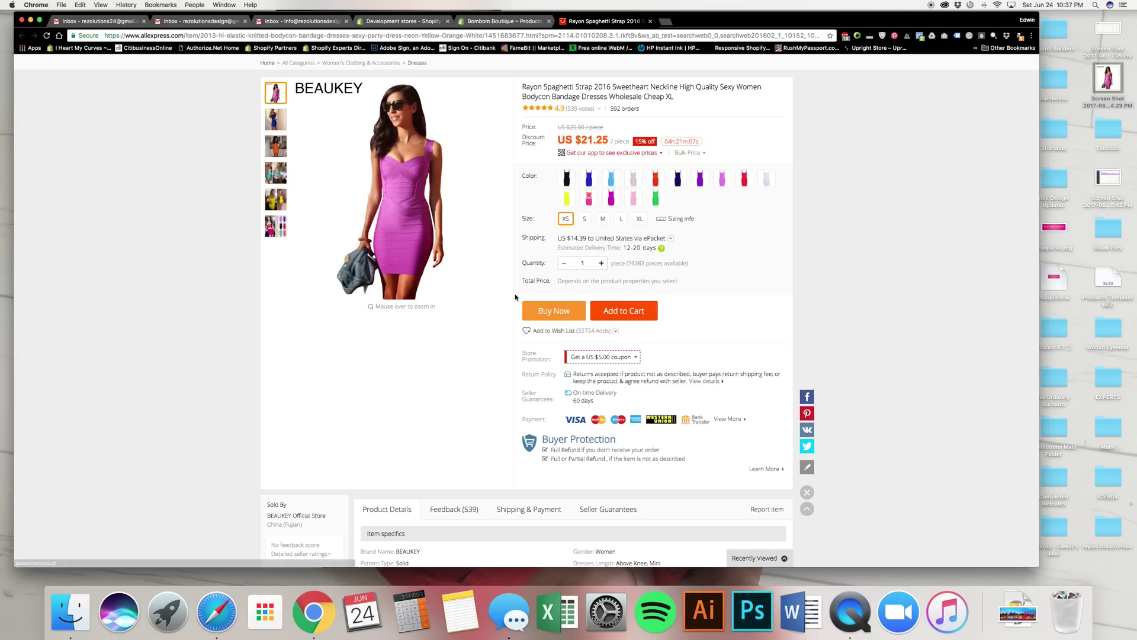
click(585, 219)
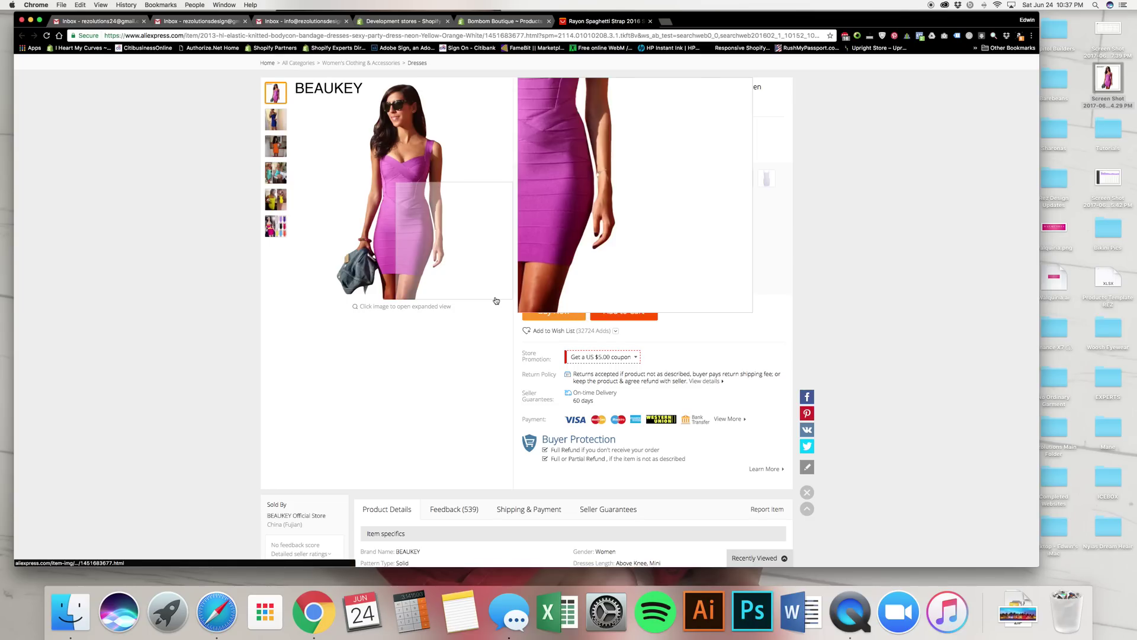
click(603, 219)
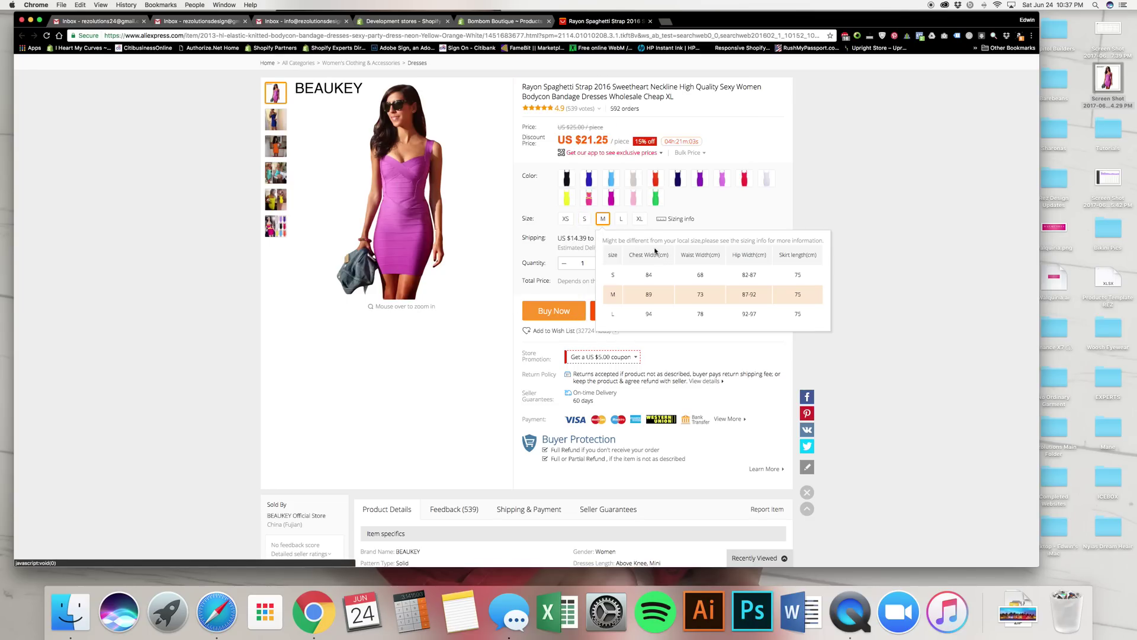
click(623, 219)
click(640, 219)
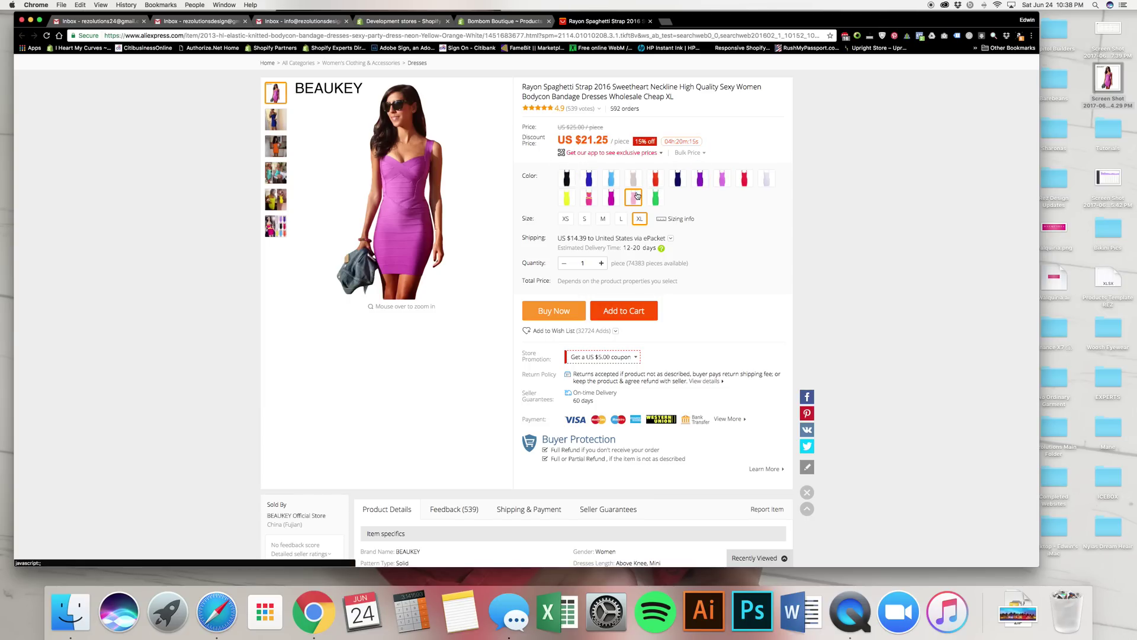
mouse_move(625, 226)
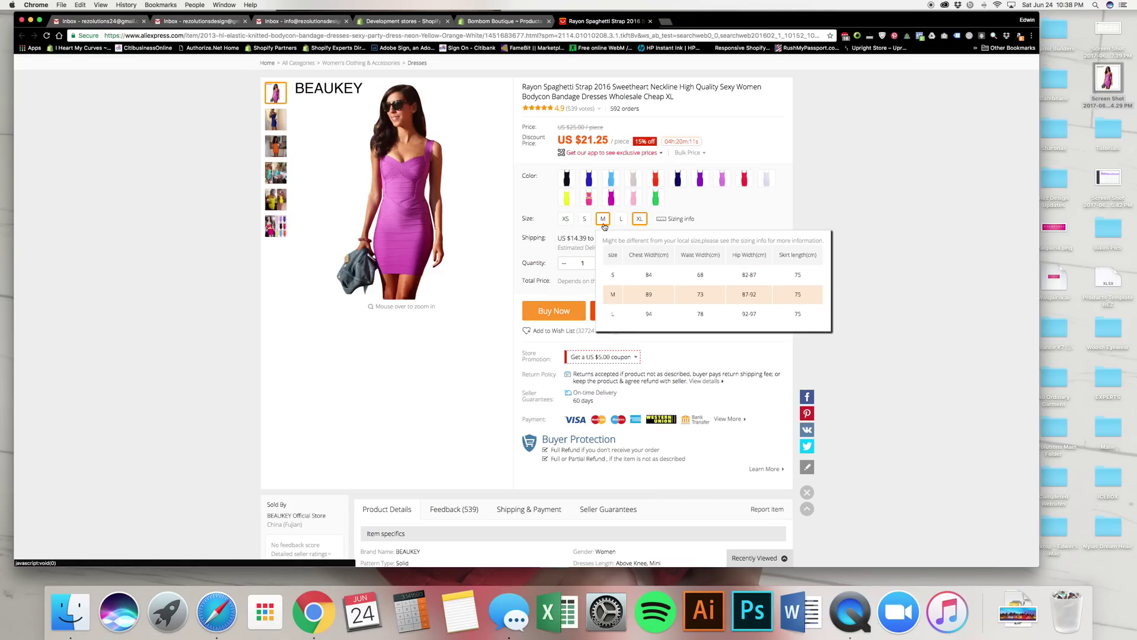
- Return to the Shopify product form and start adding a variant with the option name Size
click(487, 22)
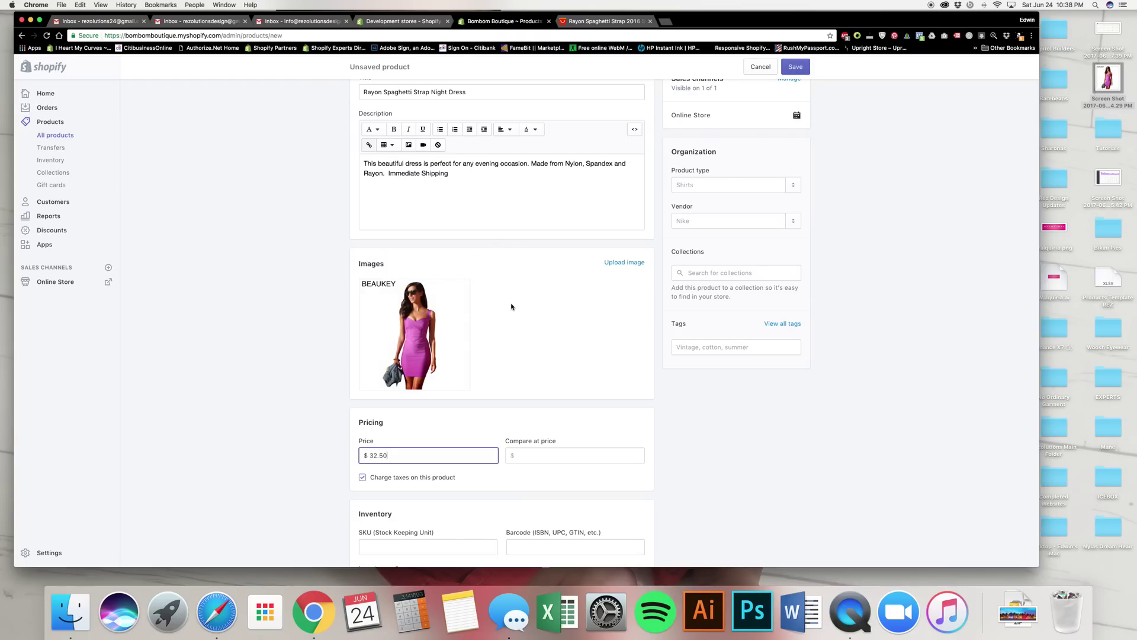
scroll(512, 306, down, 5)
scroll(512, 307, down, 4)
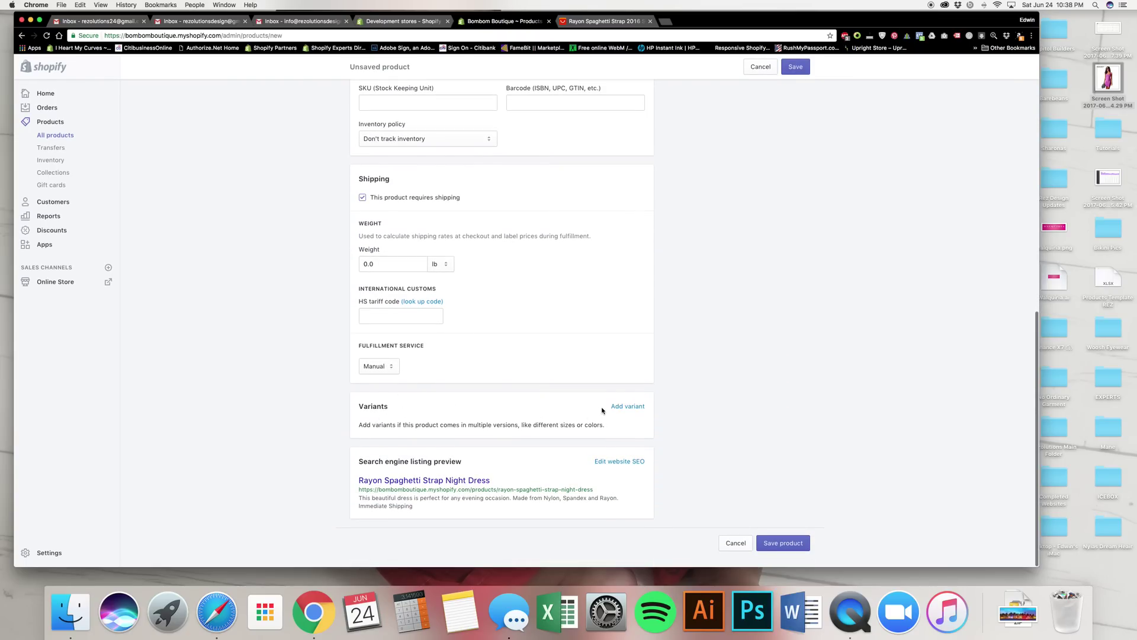
click(622, 409)
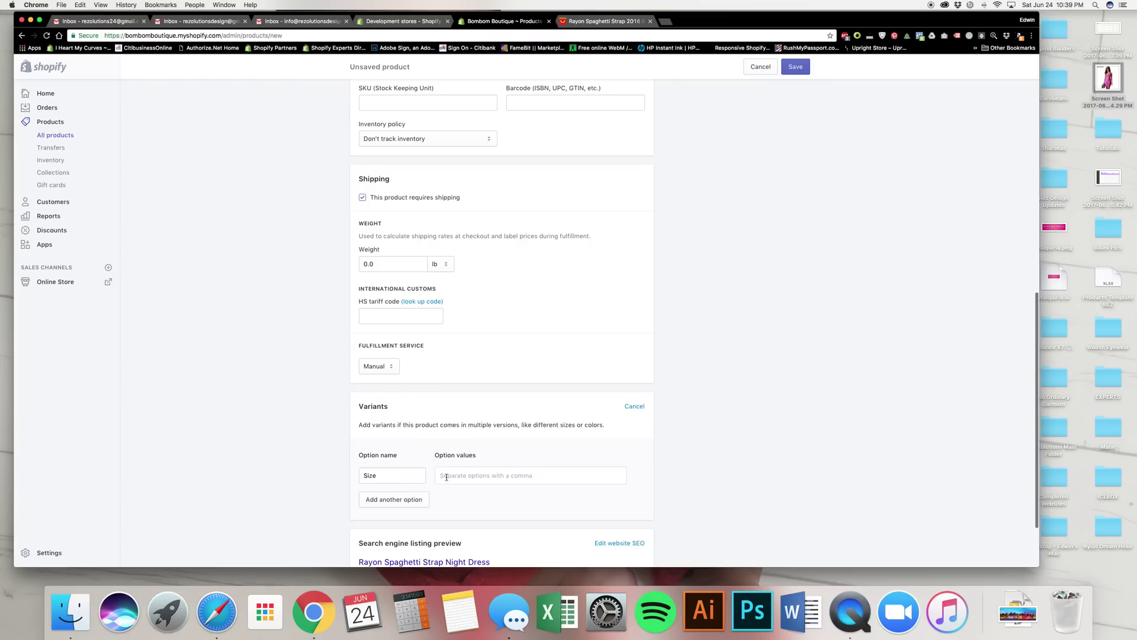
click(477, 478)
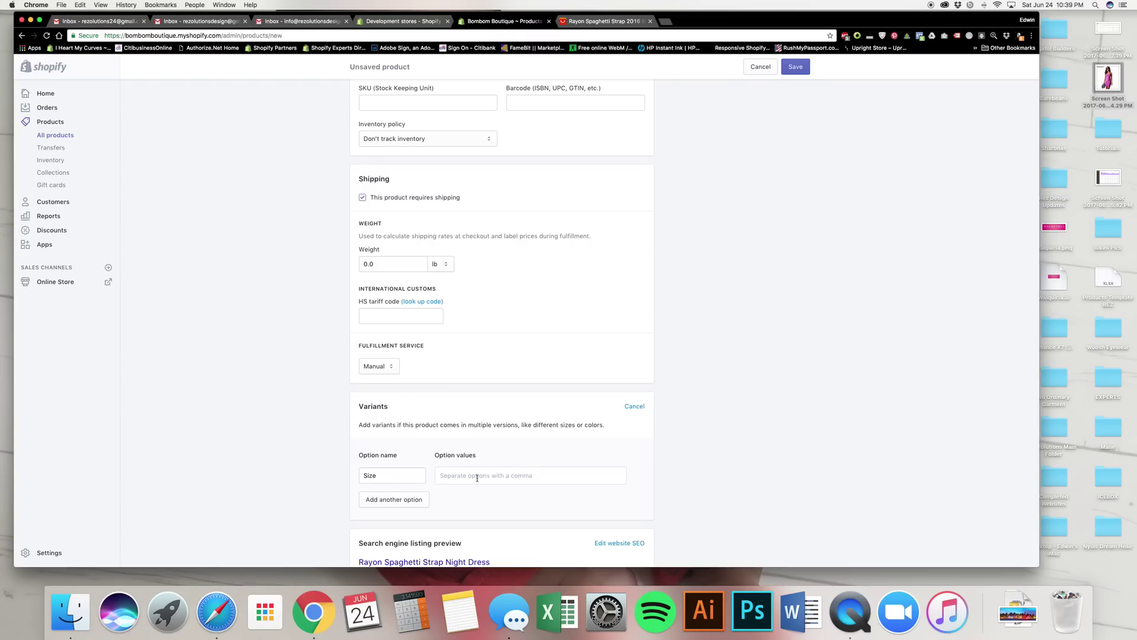
- Enter the size option values XS, SM, MED, LRG and XL, separated by commas
text(X)
text(S,)
text(SM)
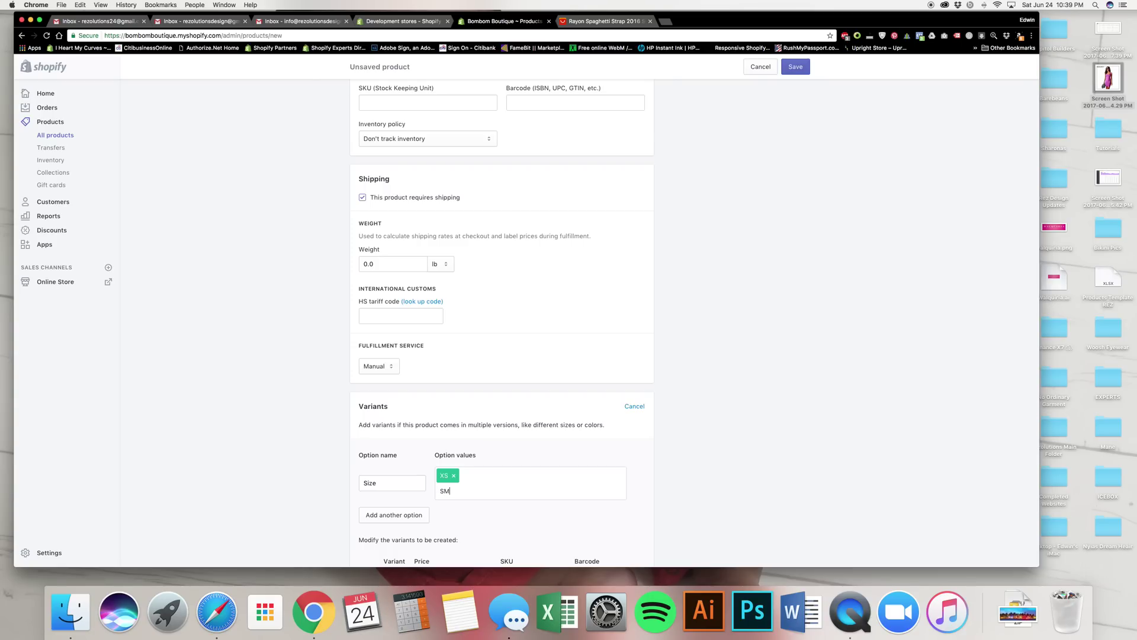
text(,MED,)
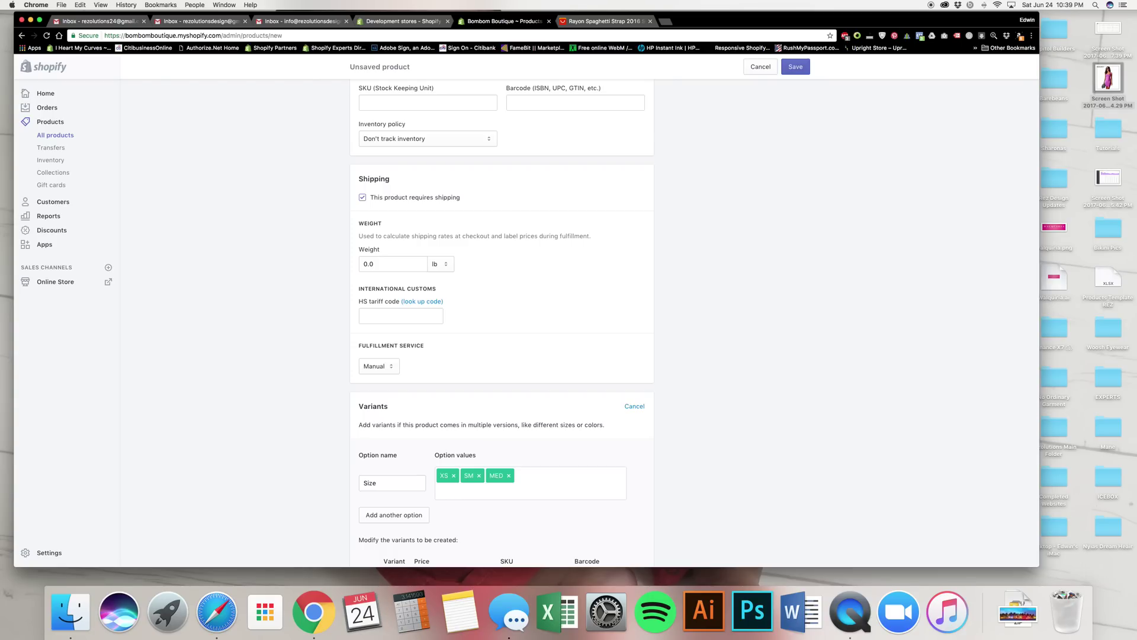
text(LRG)
text(,)
text(CL)
text(XL)
key(comma)
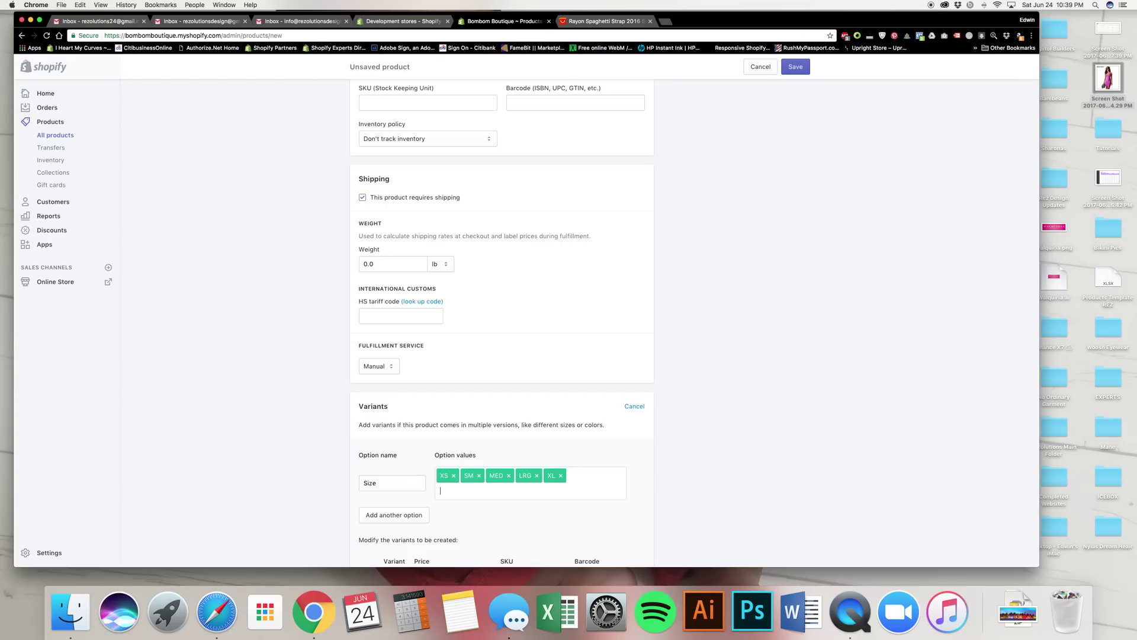
- Remove all the entered values from the Size option
click(560, 475)
click(536, 476)
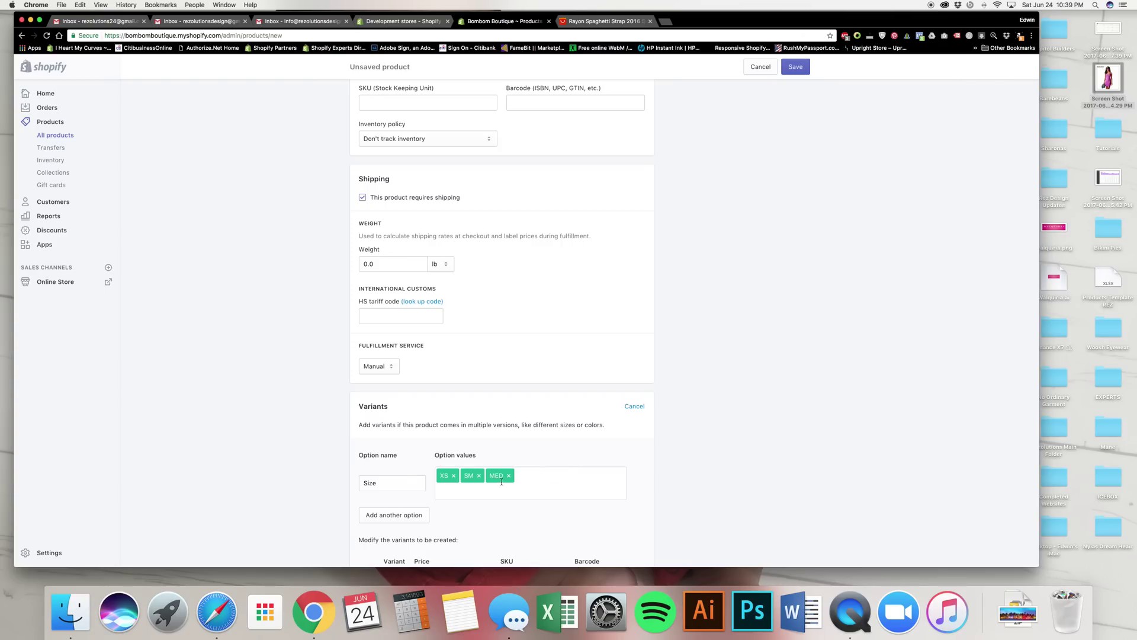
click(508, 475)
click(479, 476)
click(454, 477)
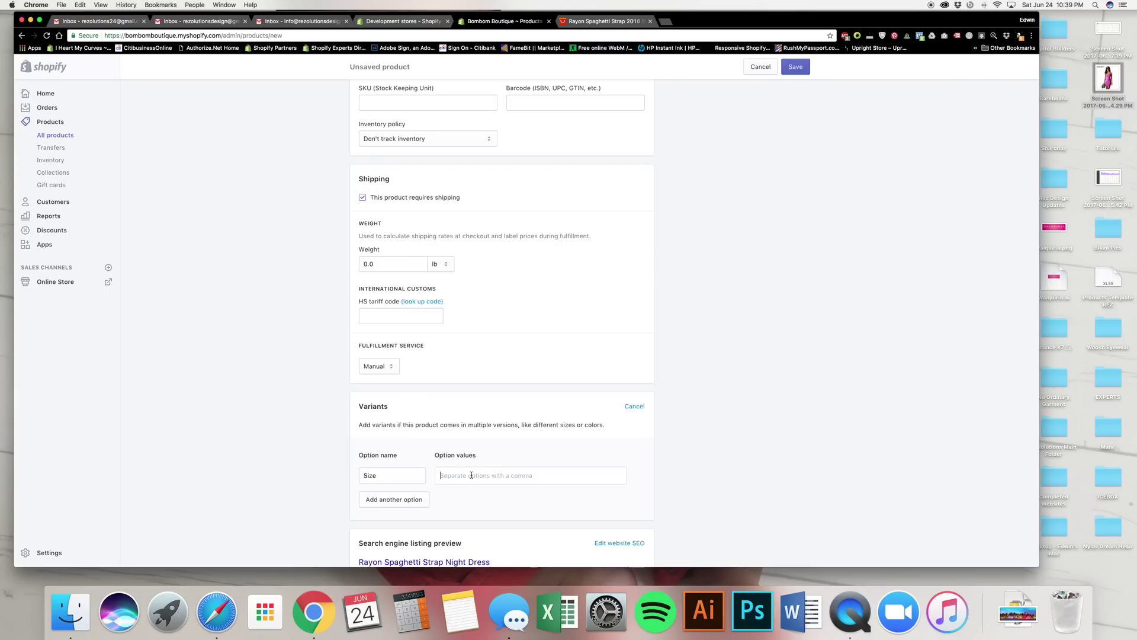
- Add XS, SM, MED, LRG and XL one by one as values of the Size option
text(XS)
key(Return)
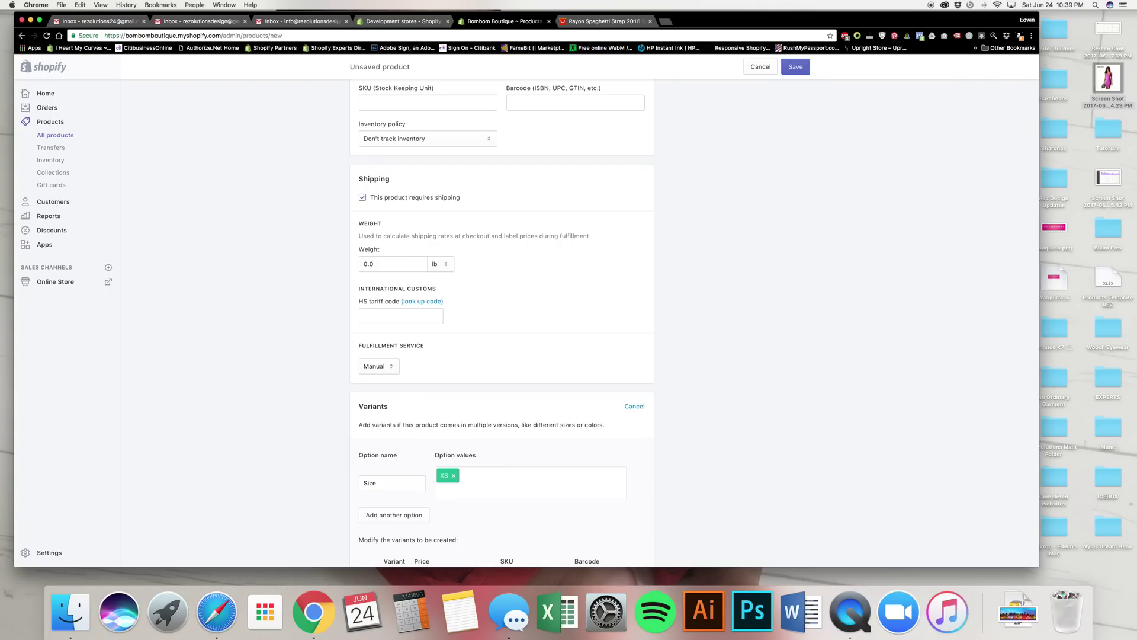
text(SM)
key(Return)
text(MED)
key(Return)
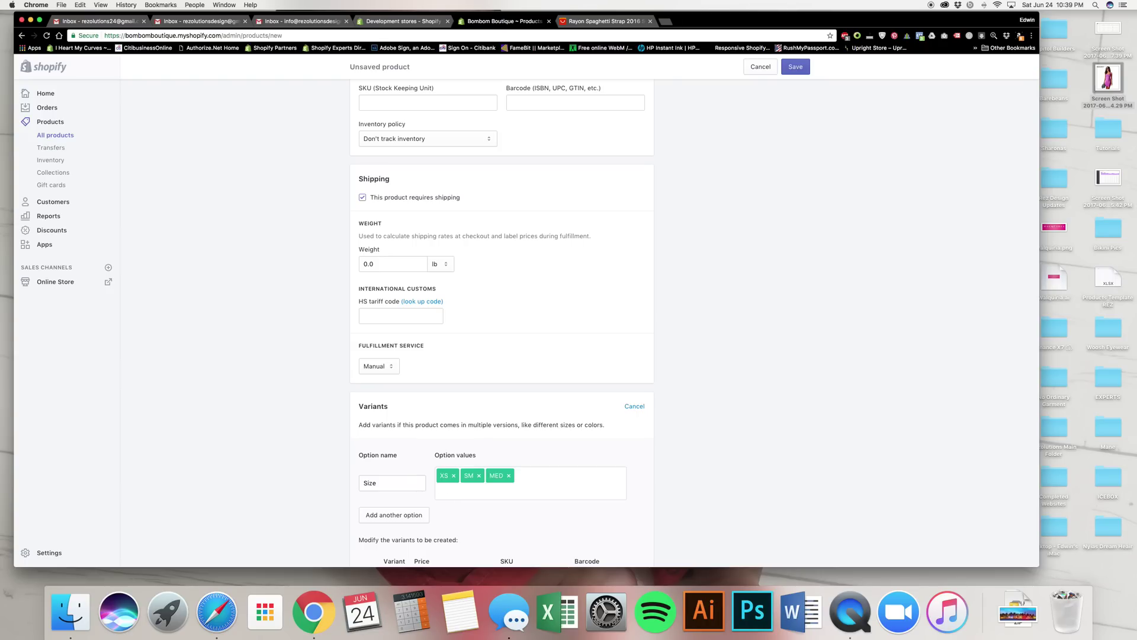
text(LRG)
key(Return)
text(XL)
key(Return)
- Set the LRG variant's price to 39.95 and check the supplier's listing on AliExpress
scroll(465, 418, down, 5)
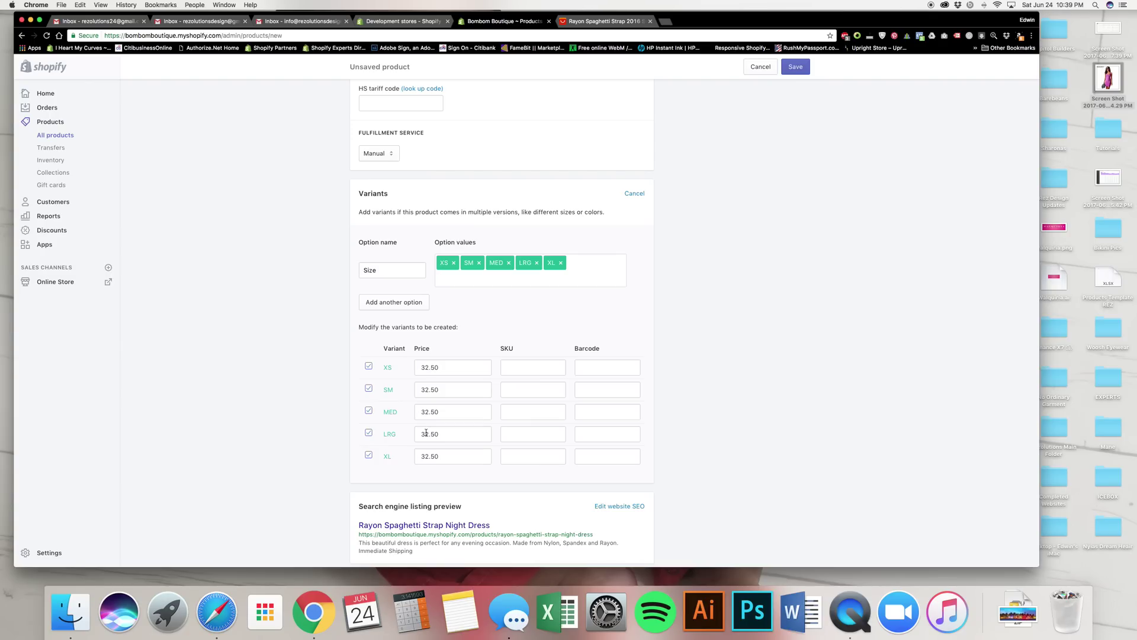
triple_click(426, 434)
text(39.95)
click(616, 21)
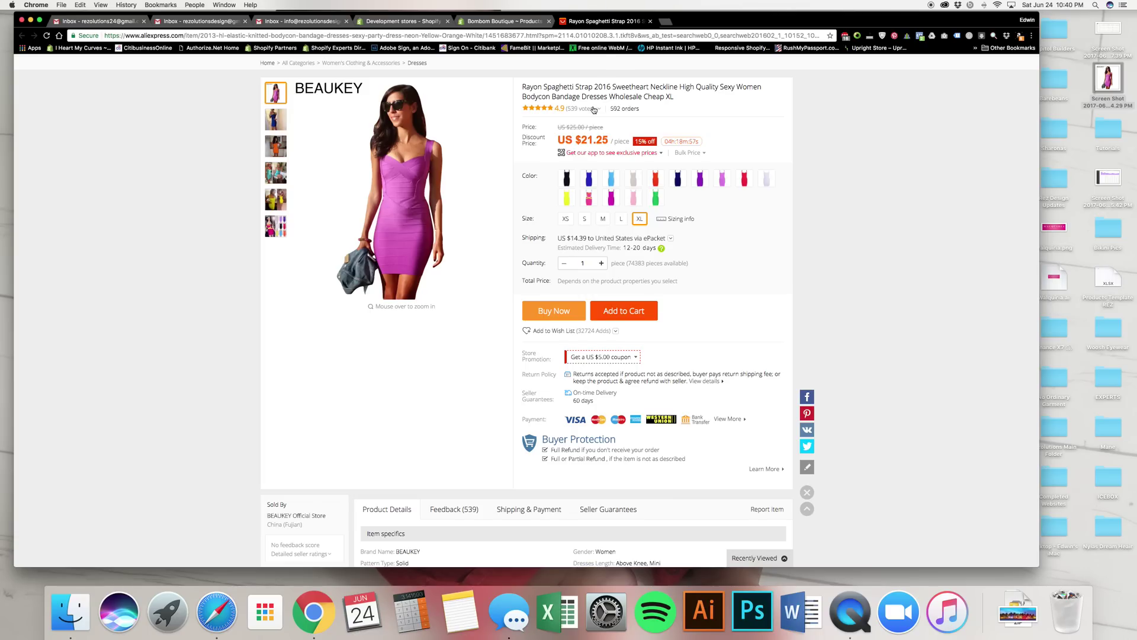
click(498, 21)
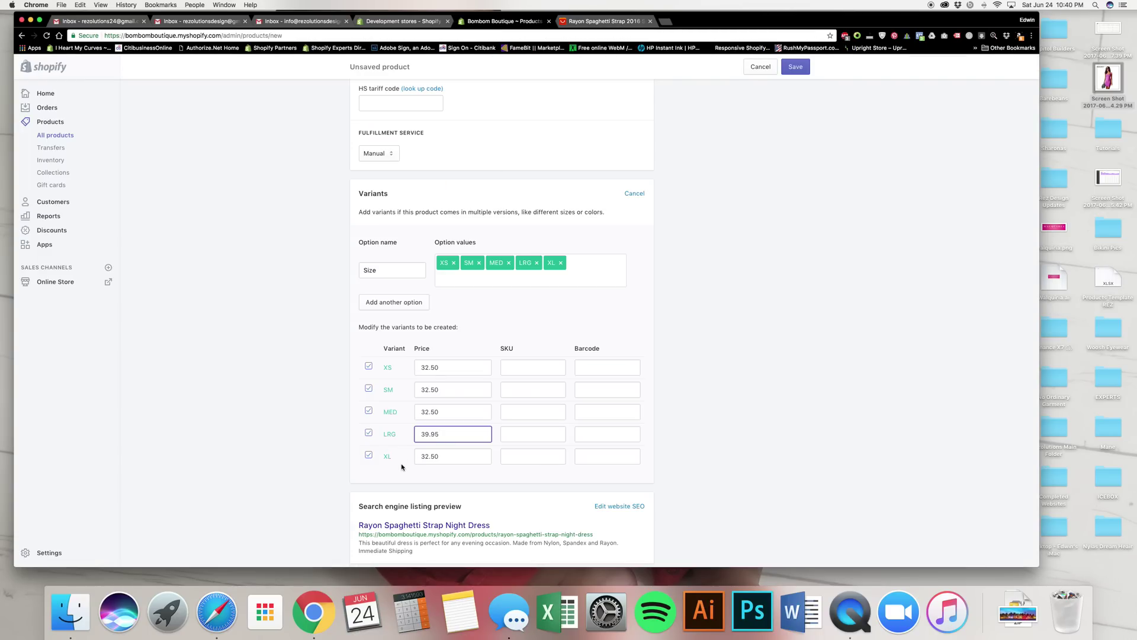
- Copy the LRG variant's price of 39.95 to the XL variant
double_click(437, 434)
key(ctrl+c)
click(430, 458)
double_click(430, 458)
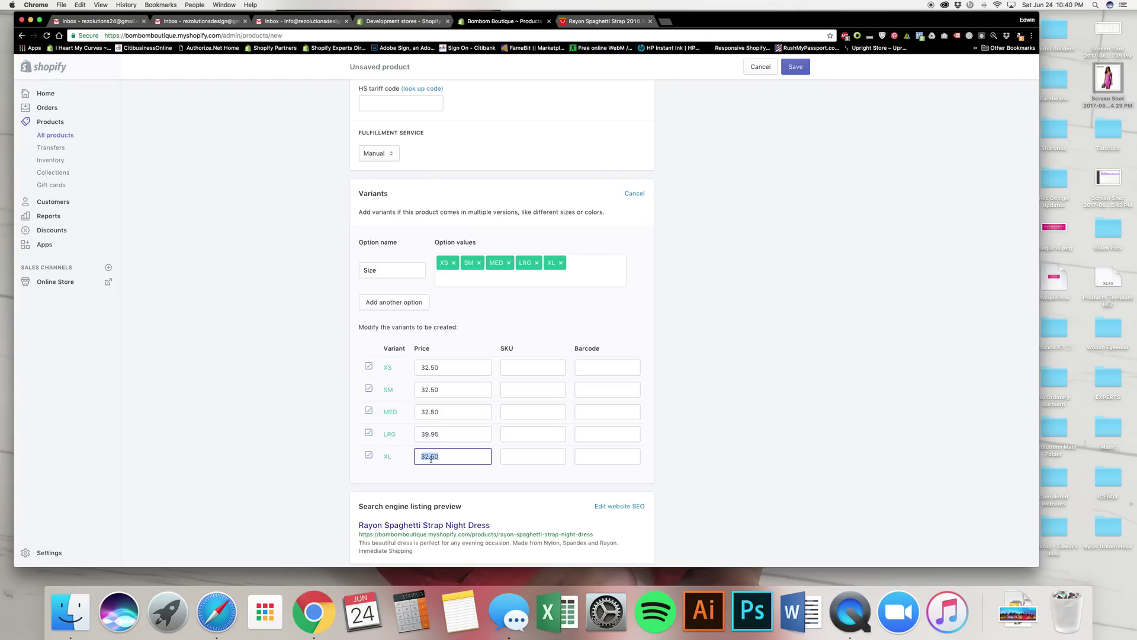
key(ctrl+v)
click(277, 439)
- Save the new product and review its details, image and size variants
scroll(232, 423, up, 10)
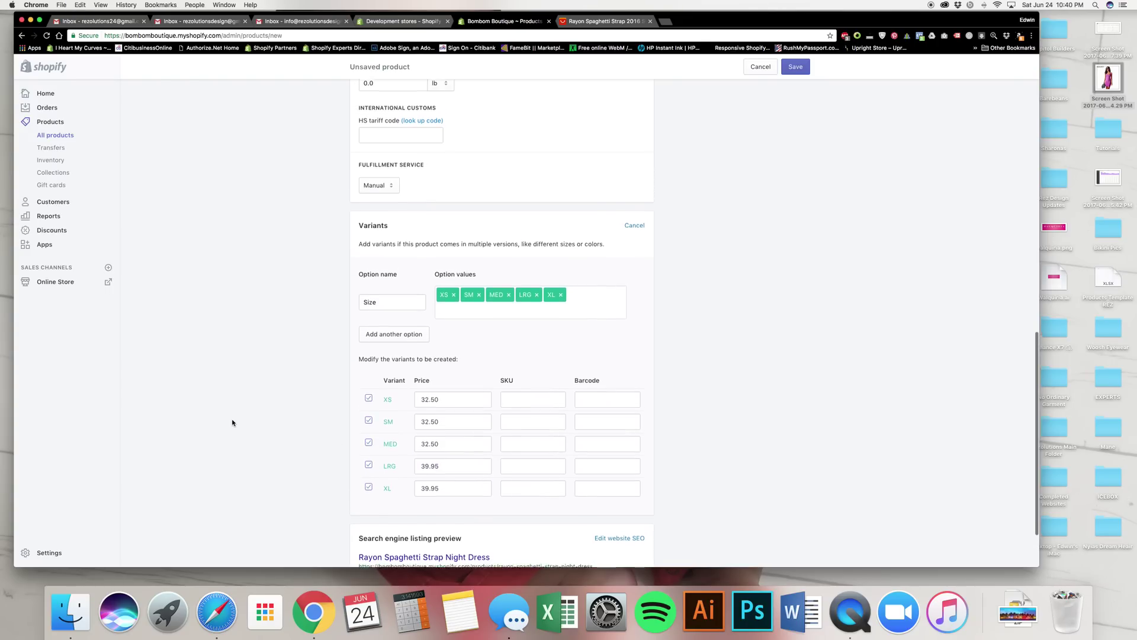
scroll(233, 423, up, 5)
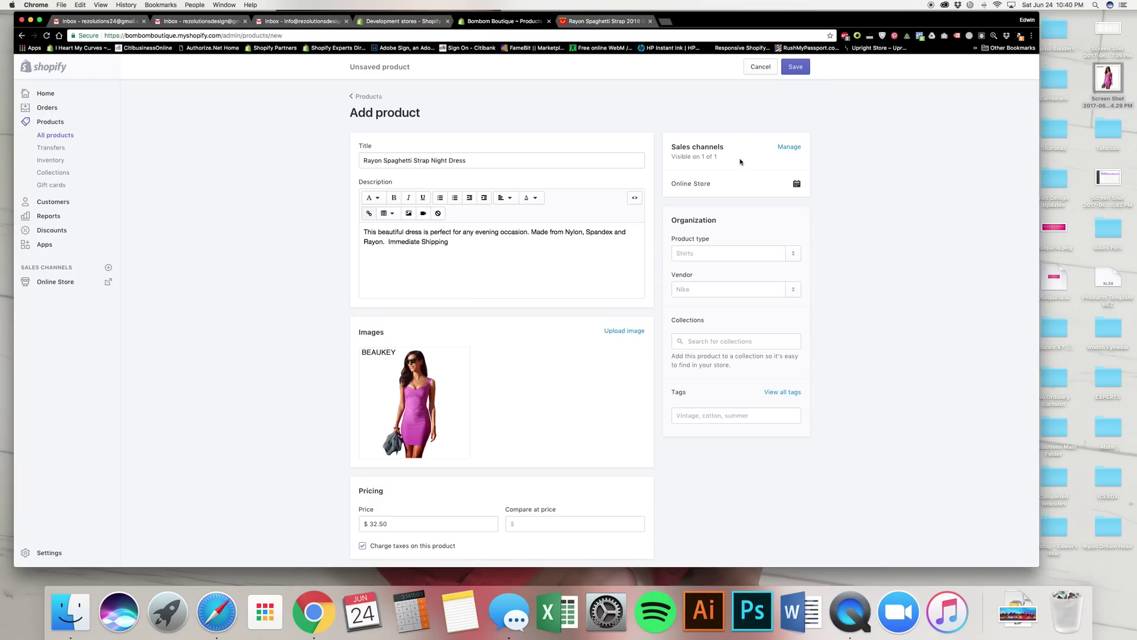
click(796, 66)
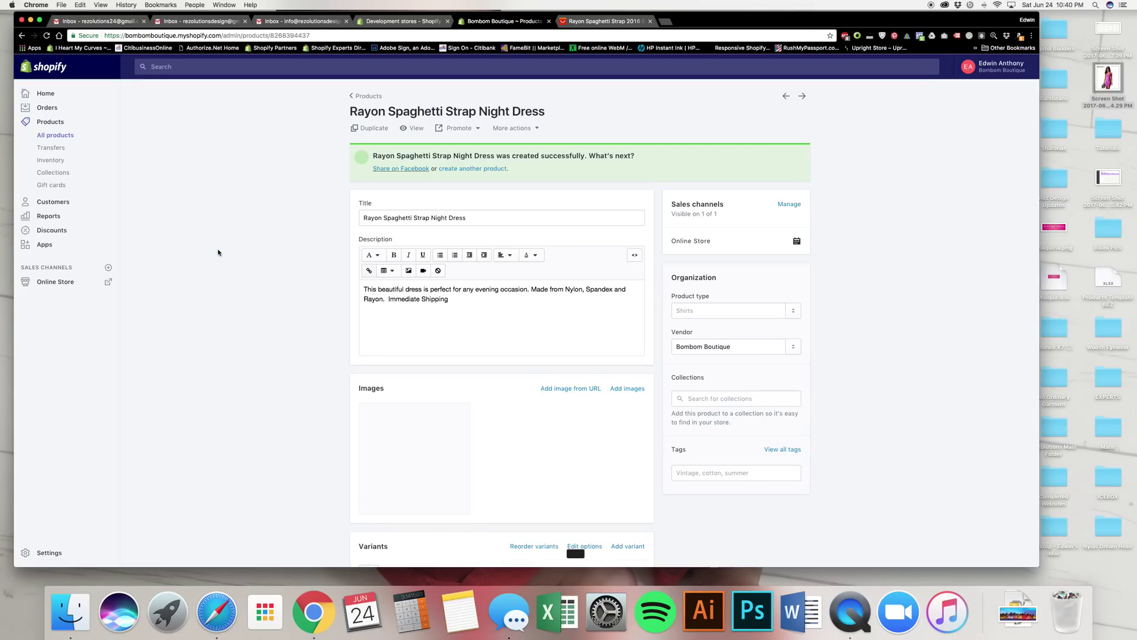
scroll(218, 253, down, 5)
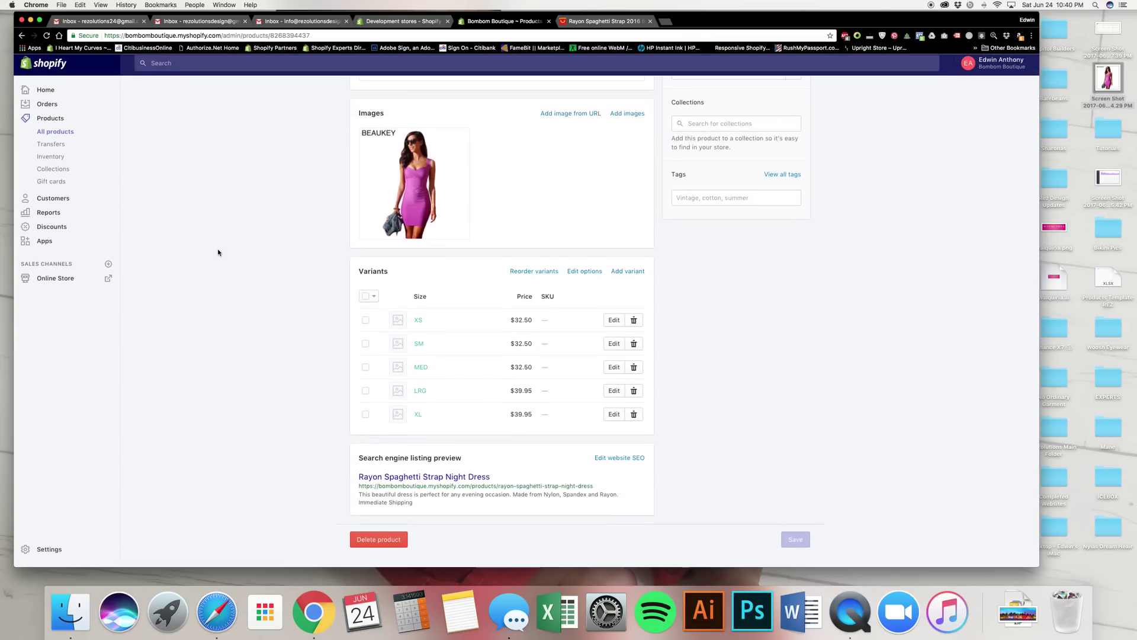
scroll(226, 246, up, 5)
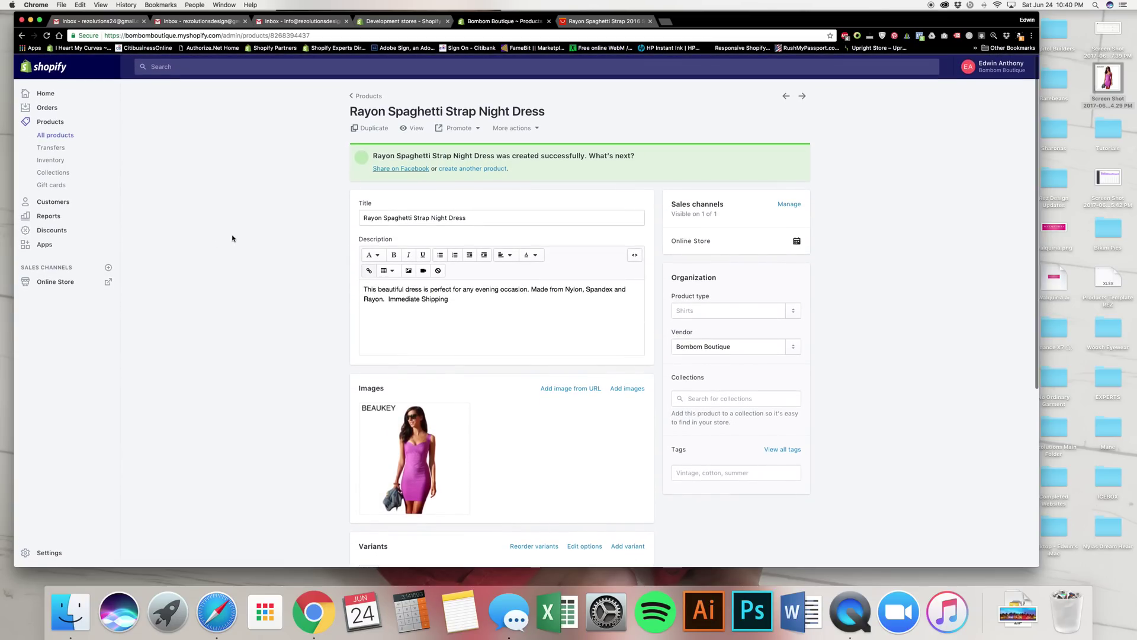
scroll(232, 238, down, 4)
scroll(232, 238, up, 5)
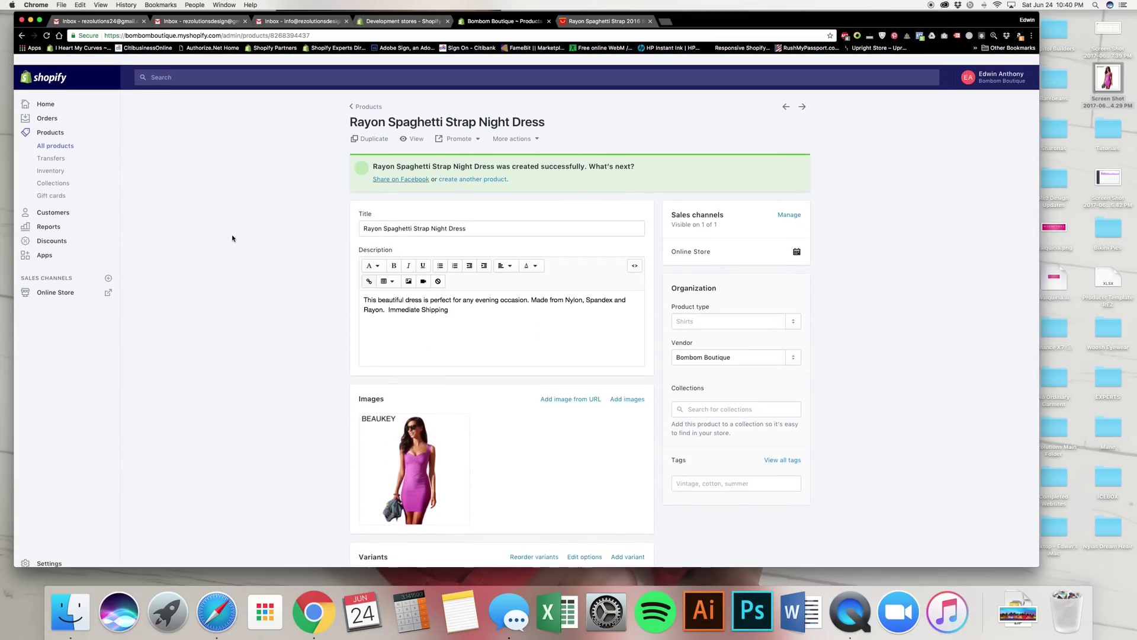
- Switch to the AliExpress listing, choose the magenta dress color and capture a screenshot of its product image
click(573, 24)
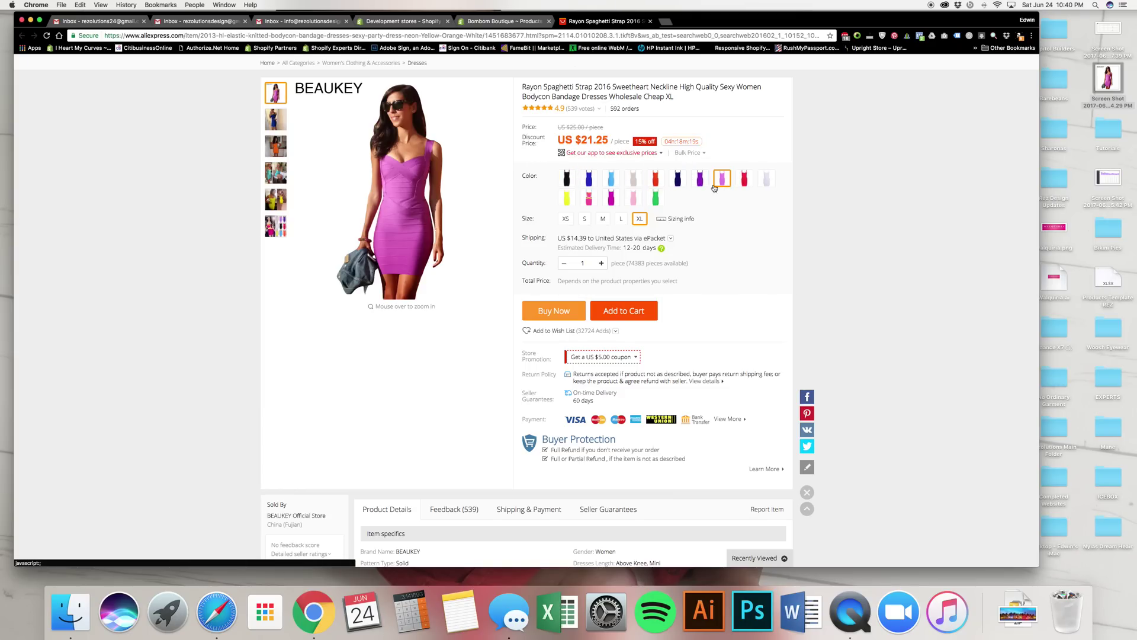
click(609, 200)
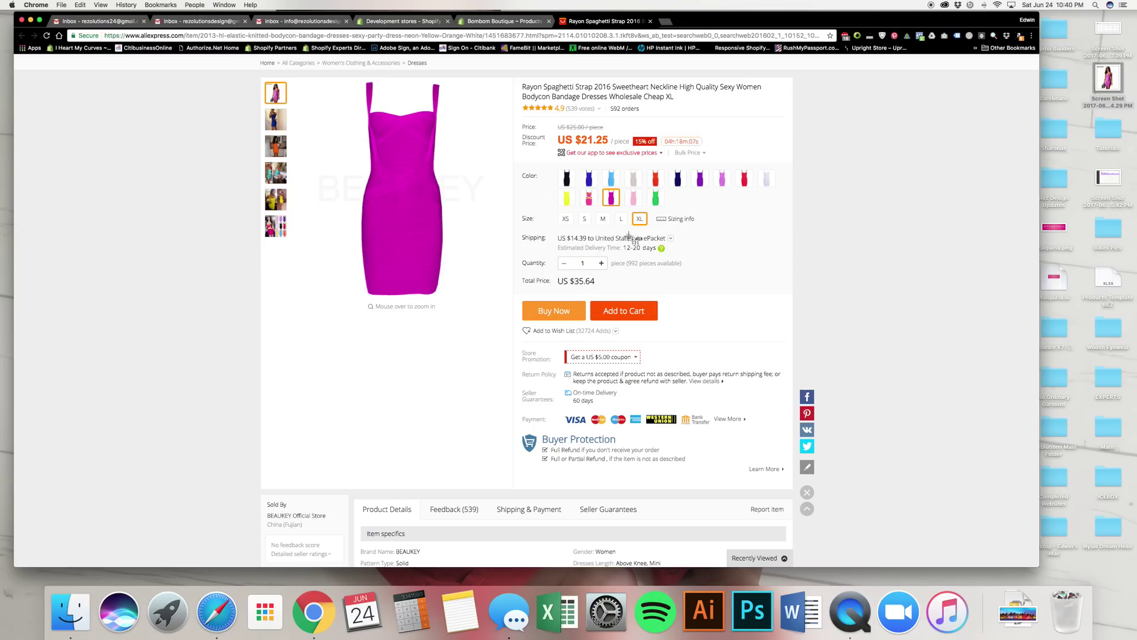
key(super+shift+4)
drag(296, 78, 498, 303)
- Add the captured magenta dress screenshot to the Shopify product's images and move it into first place
click(488, 23)
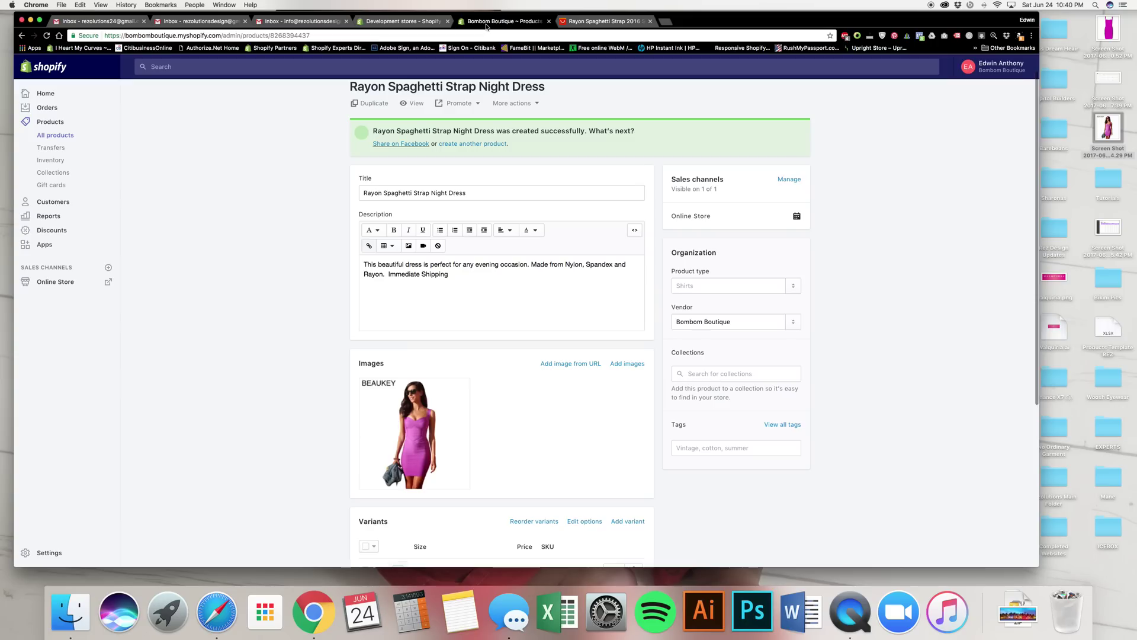
drag(1108, 33, 530, 401)
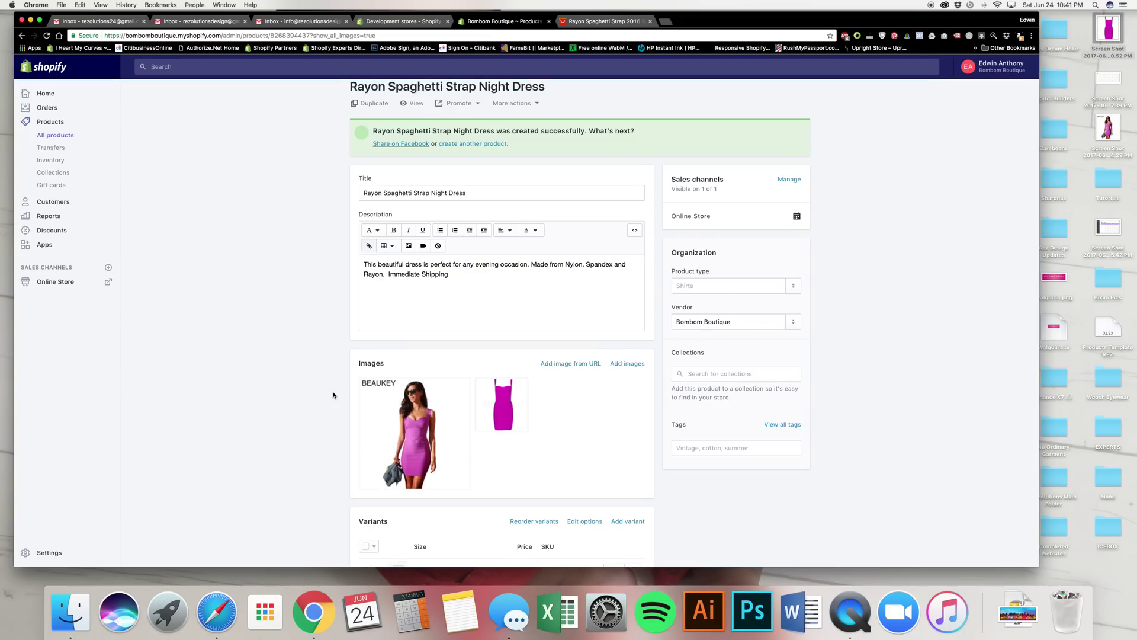
mouse_move(355, 386)
mouse_move(500, 401)
drag(504, 397, 379, 409)
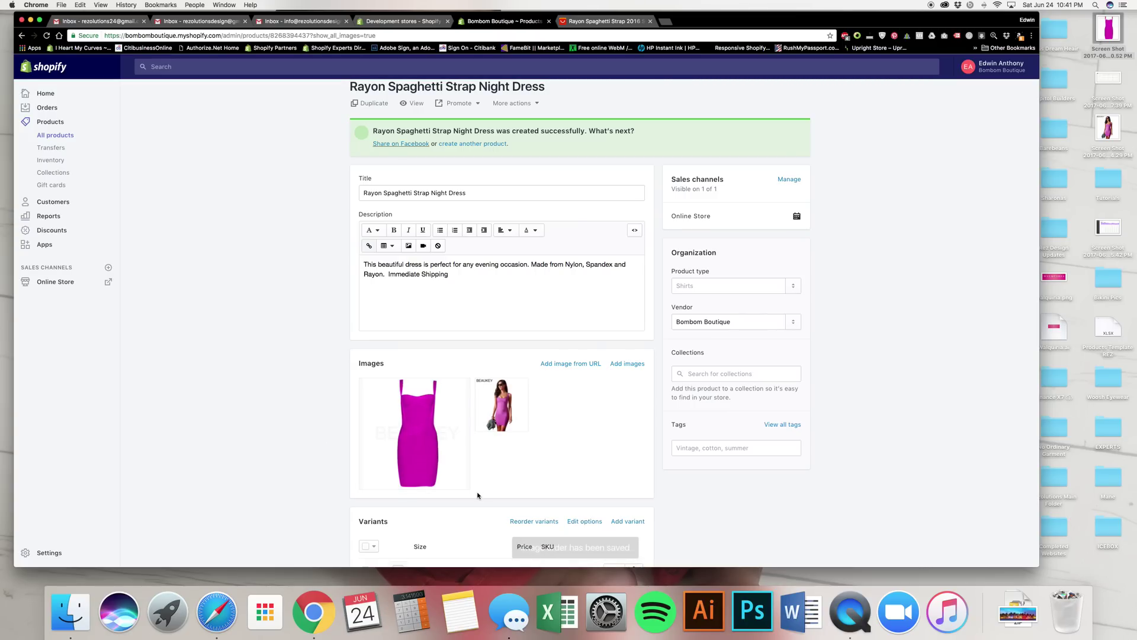
scroll(592, 367, up, 1)
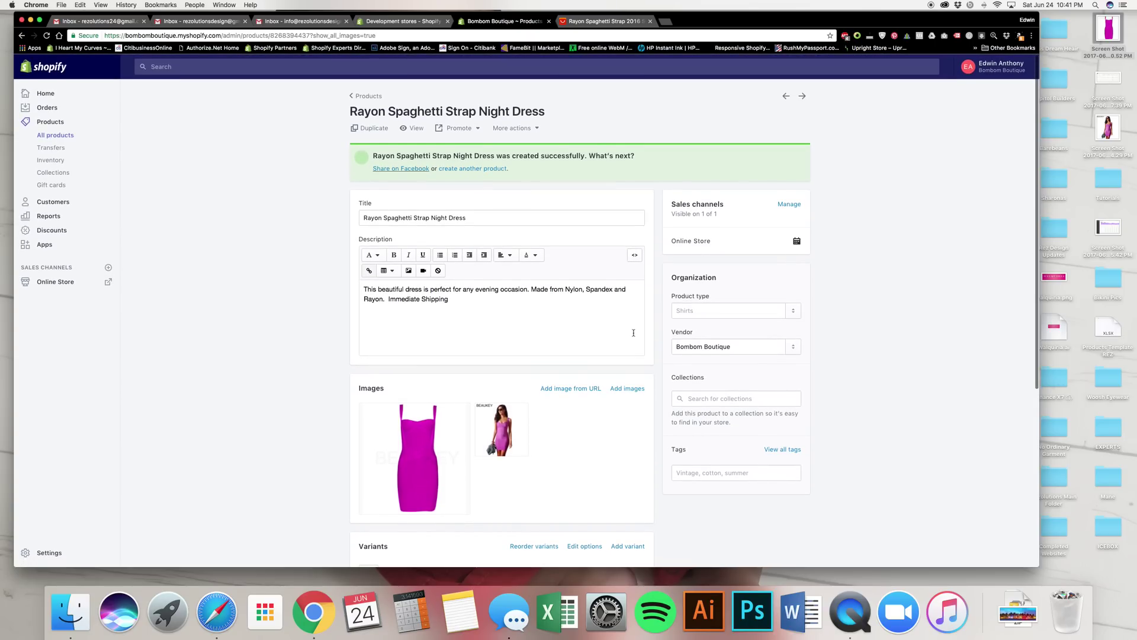
- Check the saved dress product's images against the magenta color option on the AliExpress listing
scroll(633, 332, down, 4)
scroll(633, 332, up, 3)
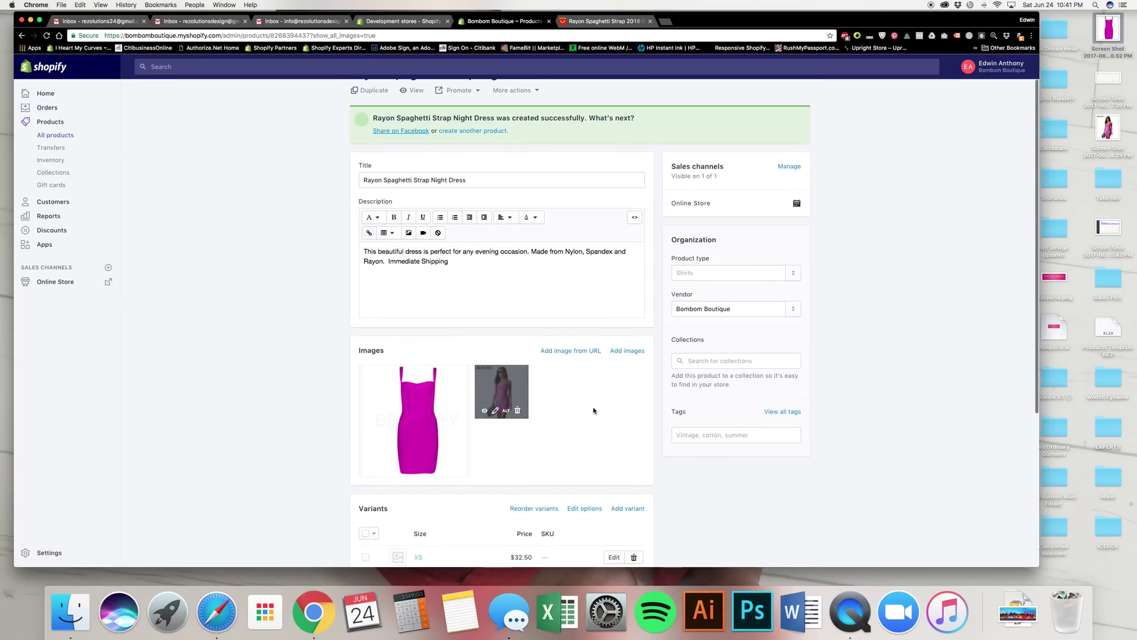
scroll(601, 408, up, 2)
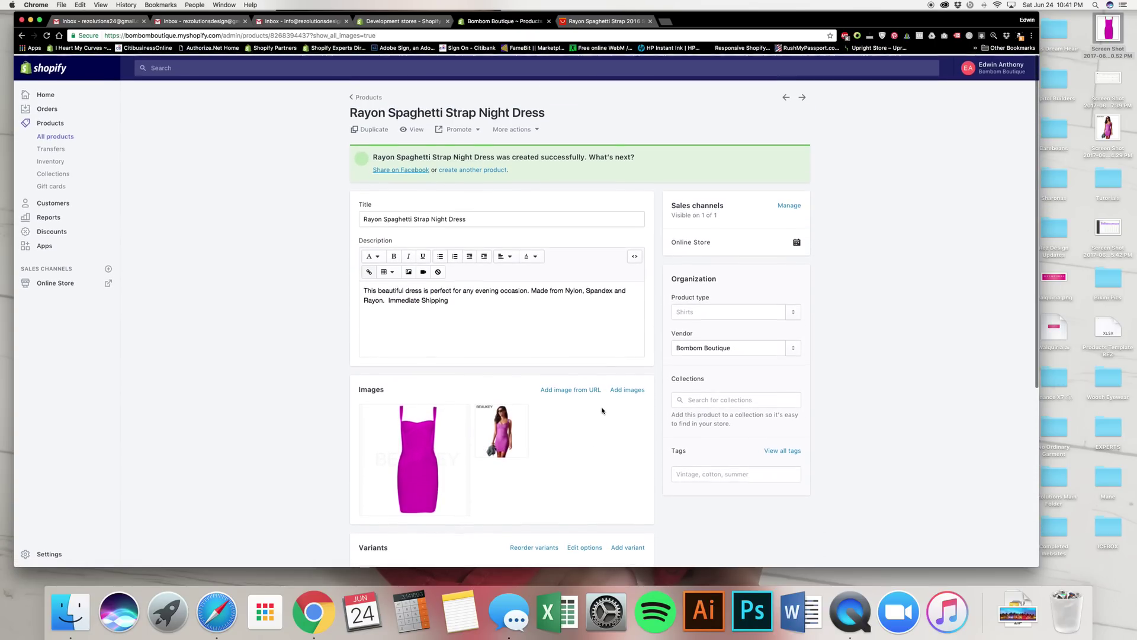
click(613, 24)
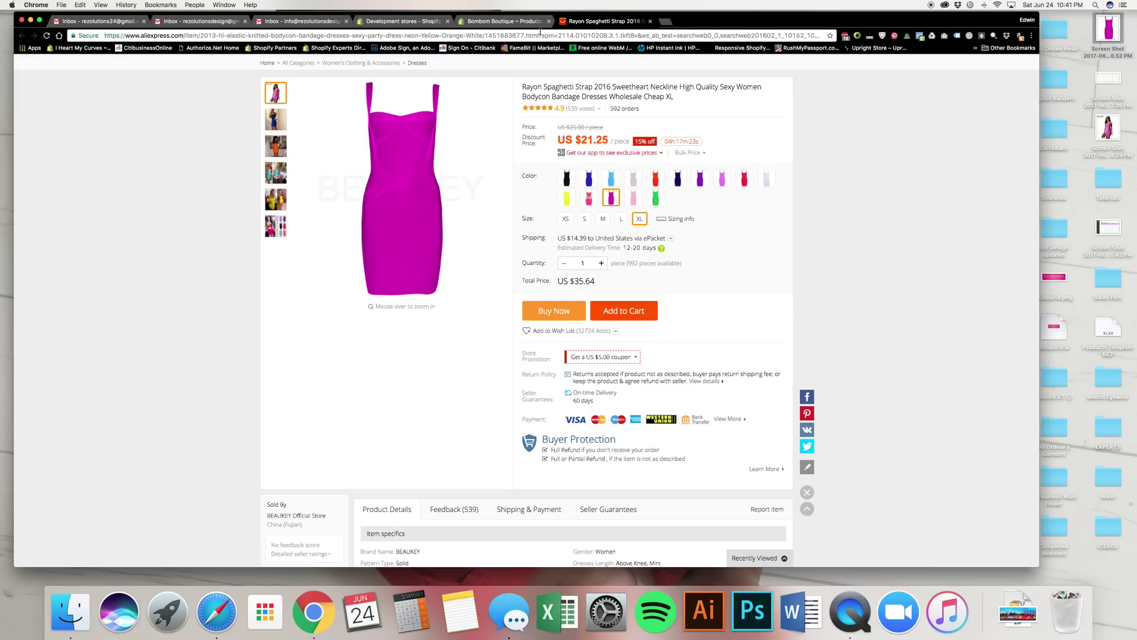
click(522, 21)
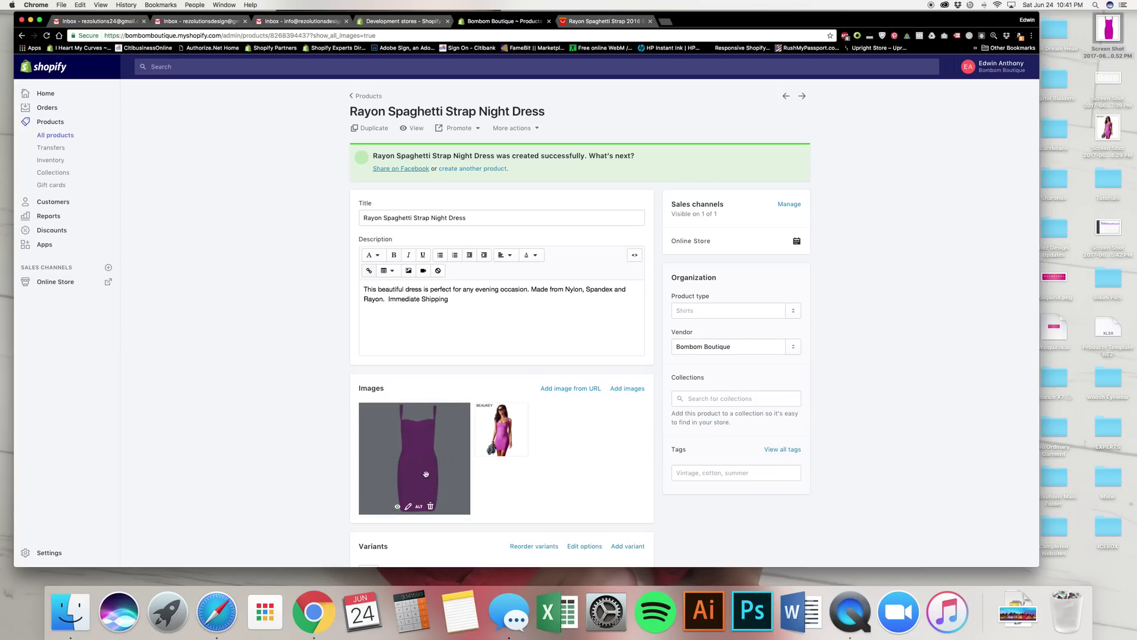
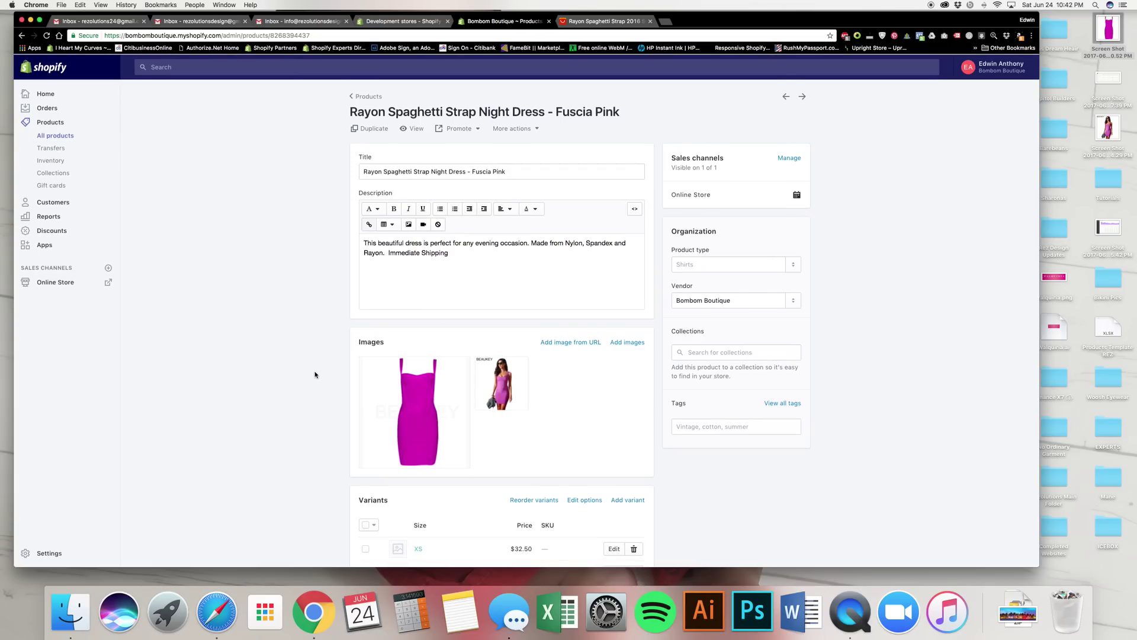
- Duplicate the Fuscia Pink dress product without its product images
scroll(318, 374, down, 5)
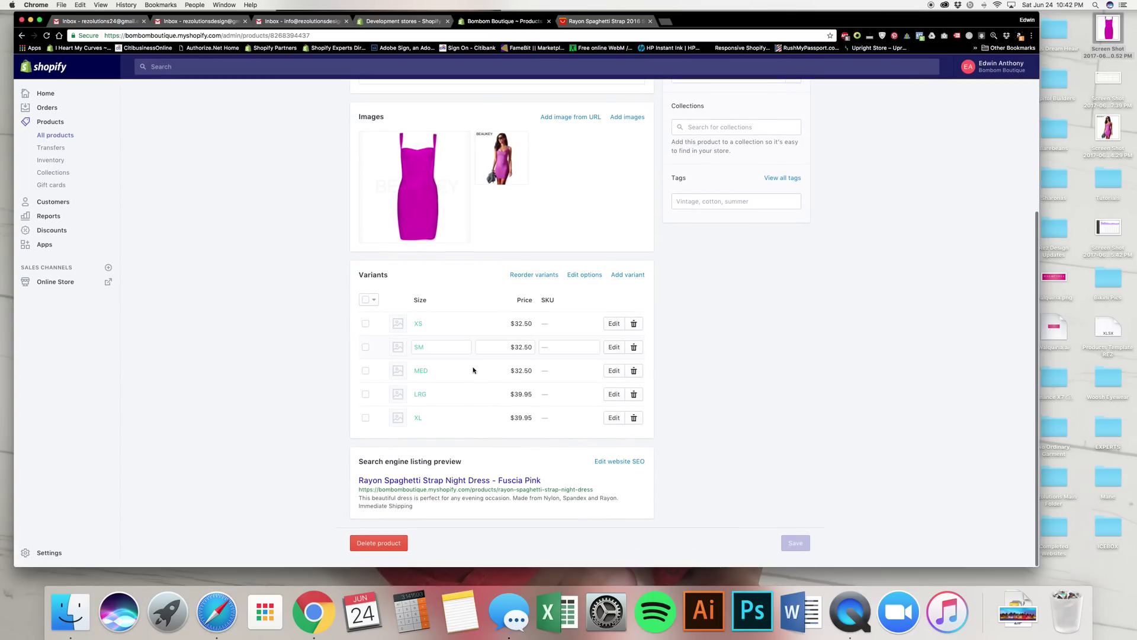
scroll(274, 379, up, 5)
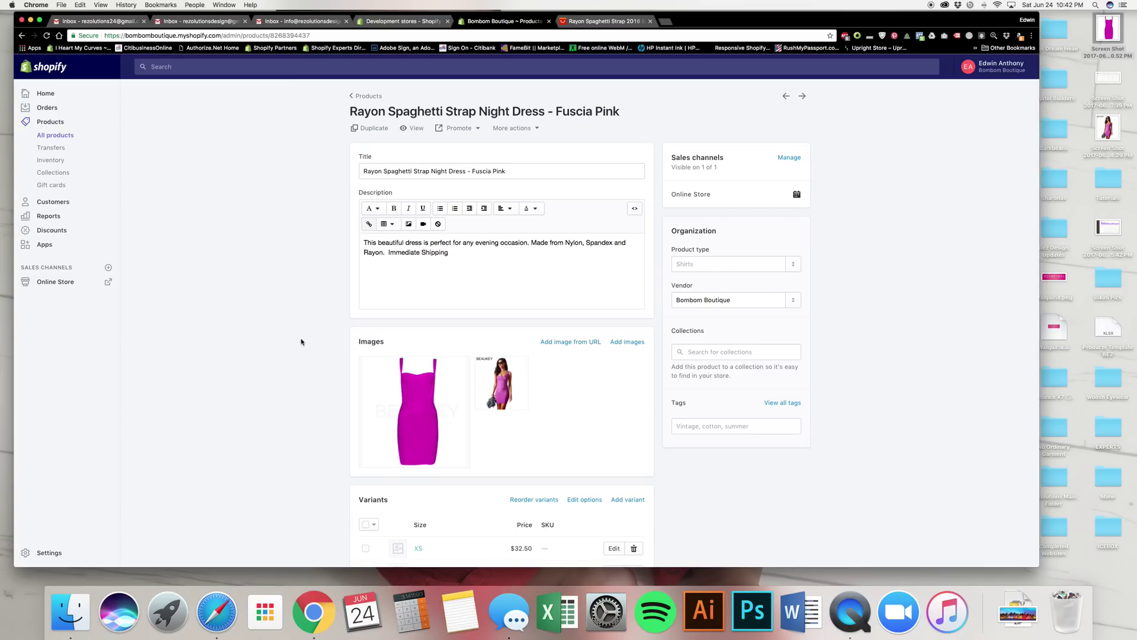
click(370, 131)
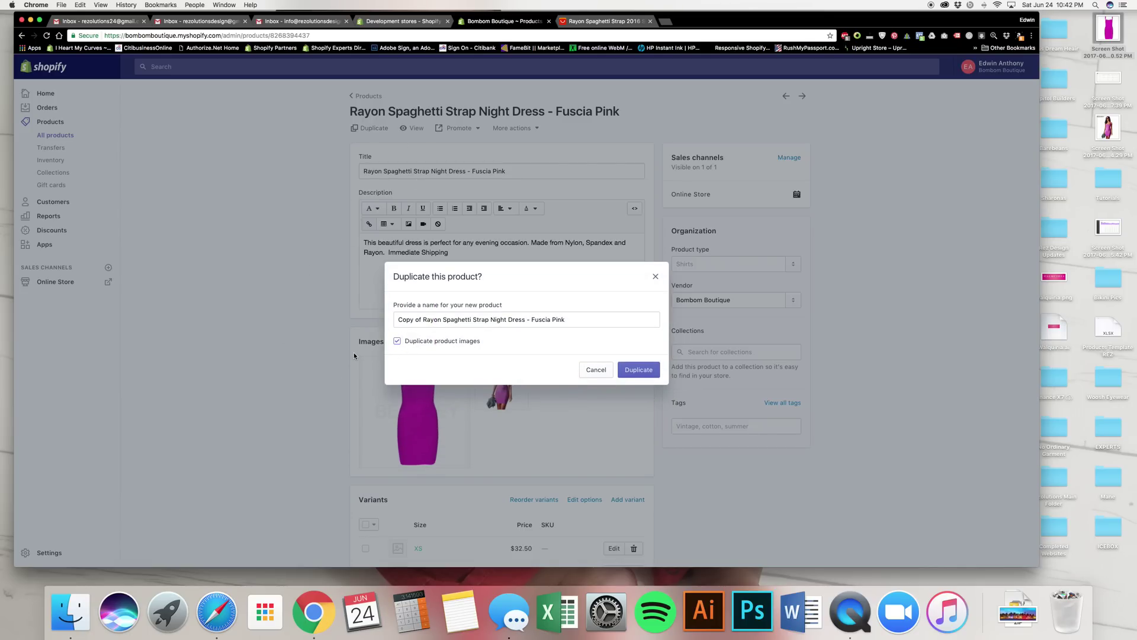
click(396, 342)
click(638, 369)
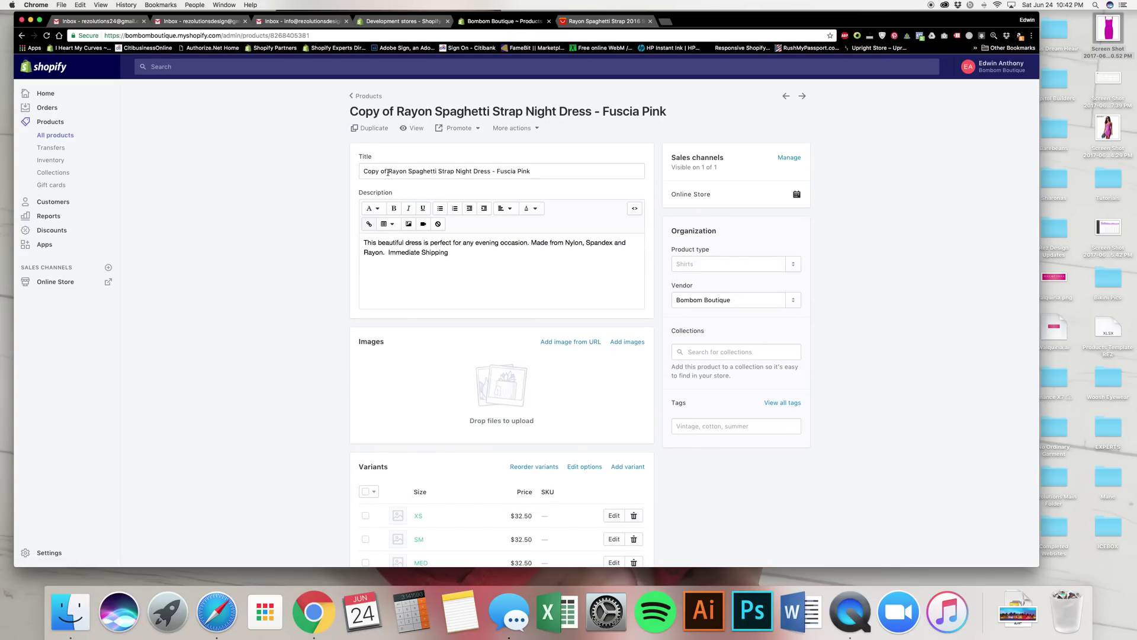
- Retitle the duplicated product as "Rayon Spaghetti Strap Night Dress - Black"
drag(389, 172, 351, 173)
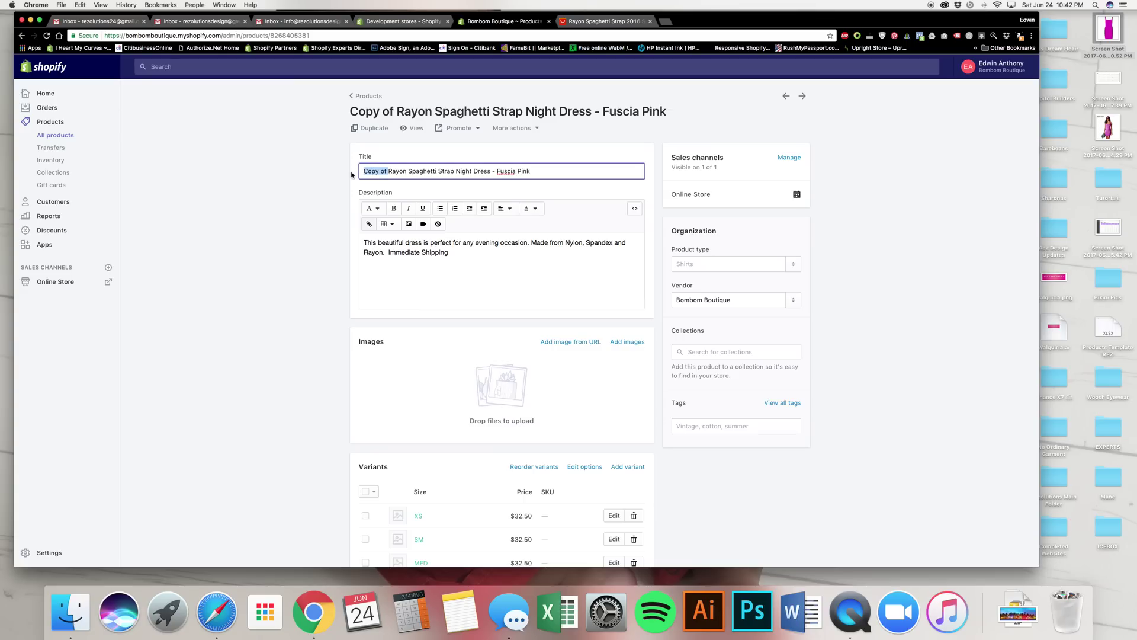
key(BackSpace)
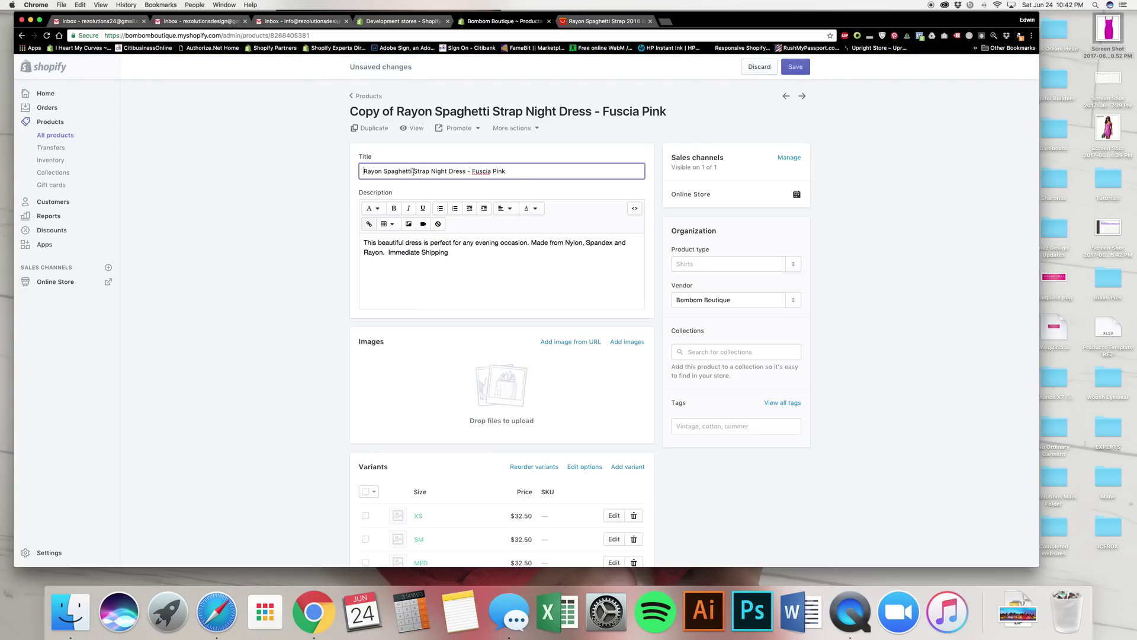
drag(474, 173, 510, 173)
text(Bl)
scroll(497, 372, down, 3)
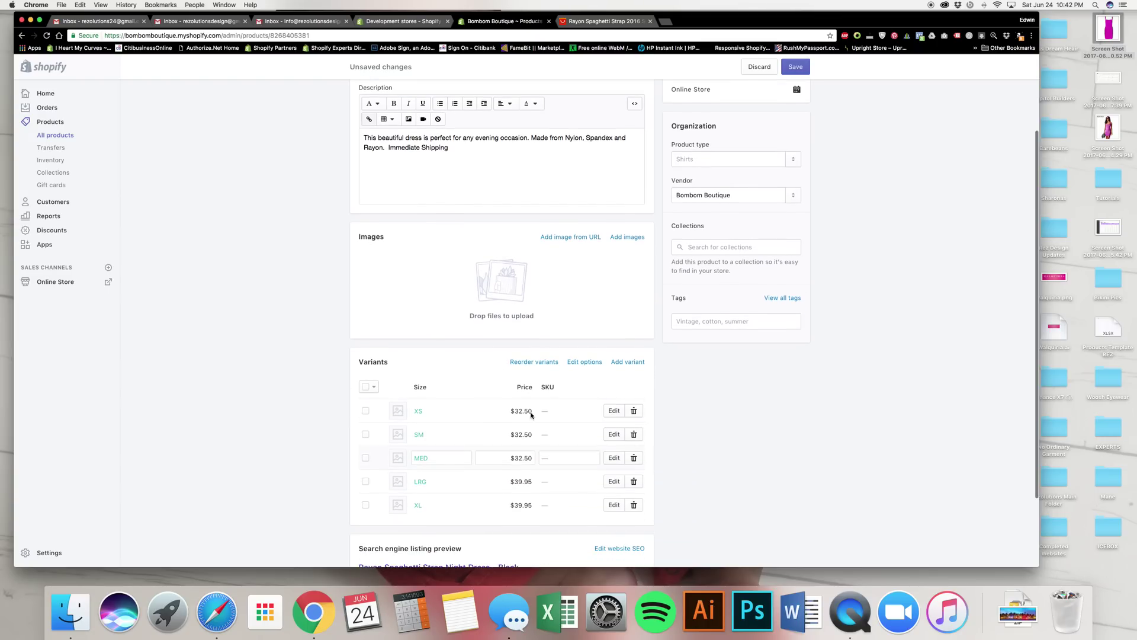
scroll(542, 433, up, 3)
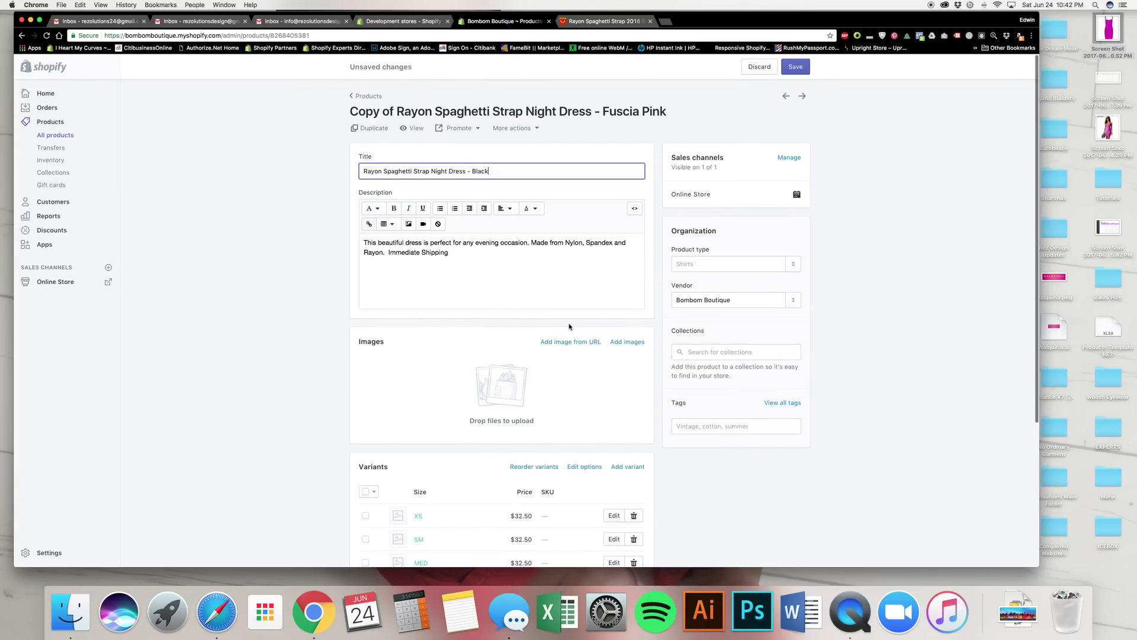
- Switch to the AliExpress listing, choose the black dress color and capture a screenshot of its product image
click(610, 21)
click(567, 178)
scroll(853, 280, up, 1)
scroll(853, 279, up, 1)
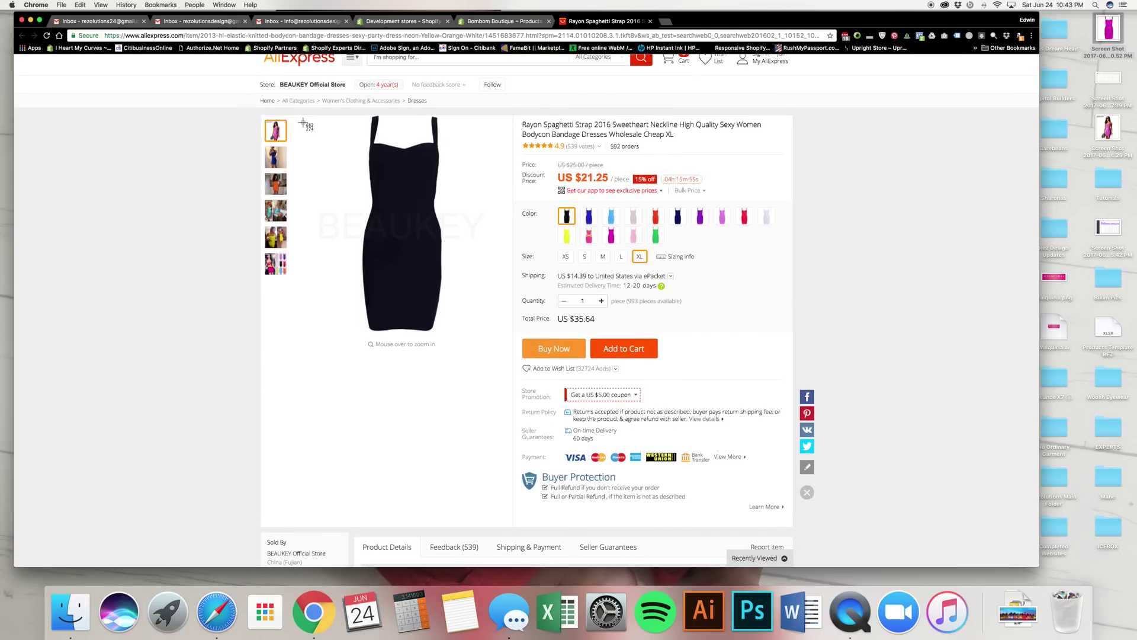
drag(296, 117, 521, 346)
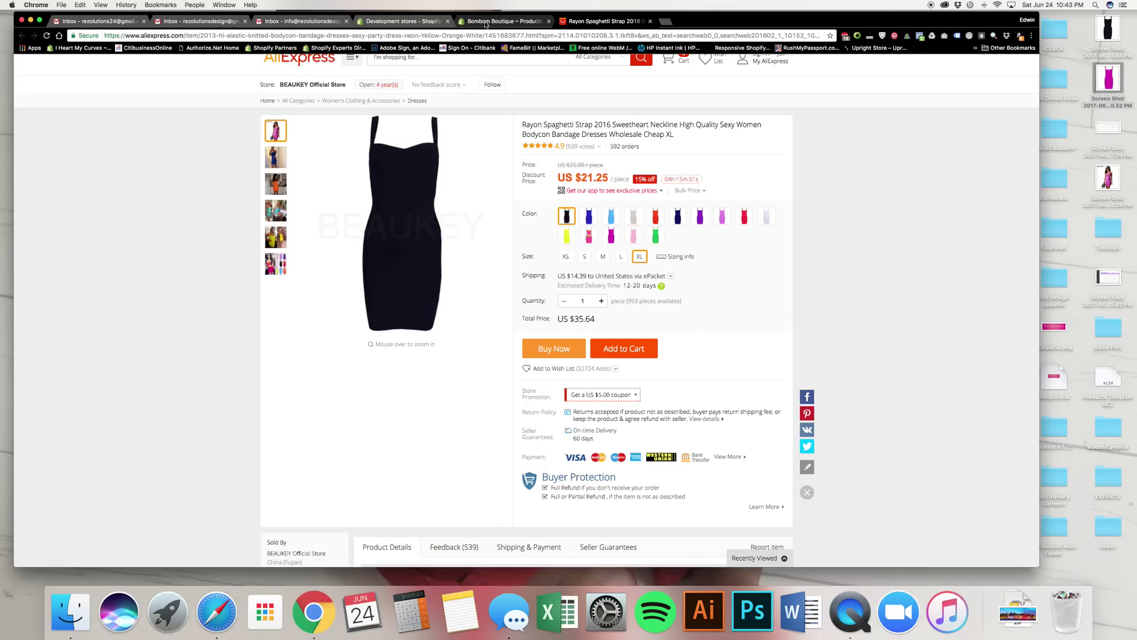
- Add the captured black dress screenshot to the duplicated Shopify product's images
click(504, 21)
drag(1109, 29, 450, 379)
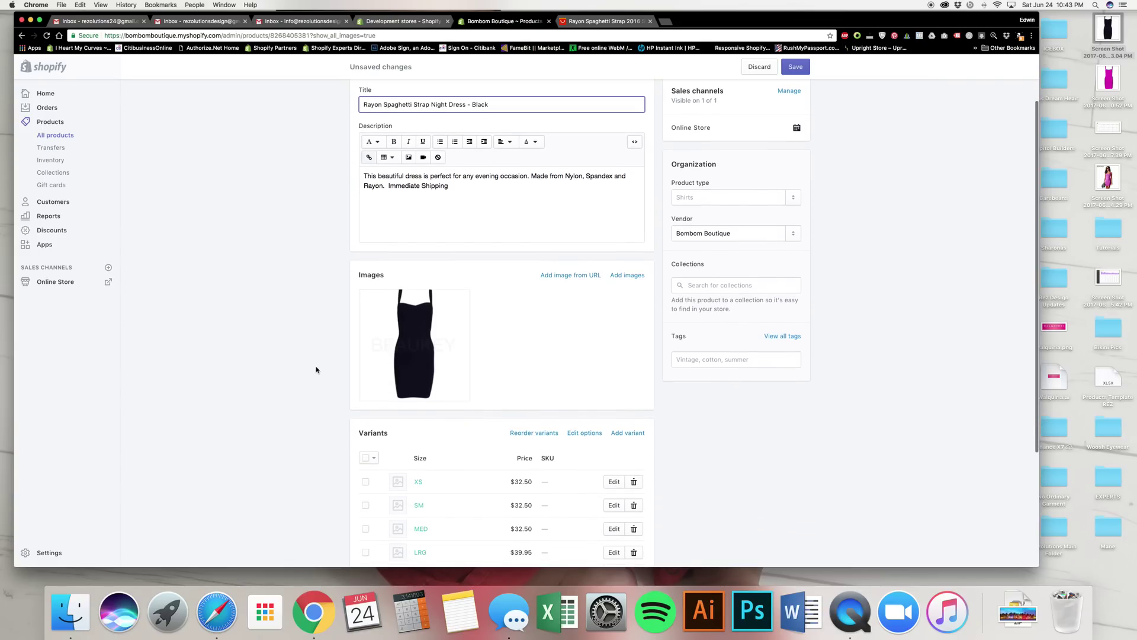
scroll(317, 370, down, 5)
scroll(317, 370, up, 4)
scroll(316, 370, down, 5)
scroll(317, 364, up, 6)
- Set the product's URL handle to rayon-spaghetti-strap-night-dress-black in its search engine listing and save the product
scroll(318, 359, down, 8)
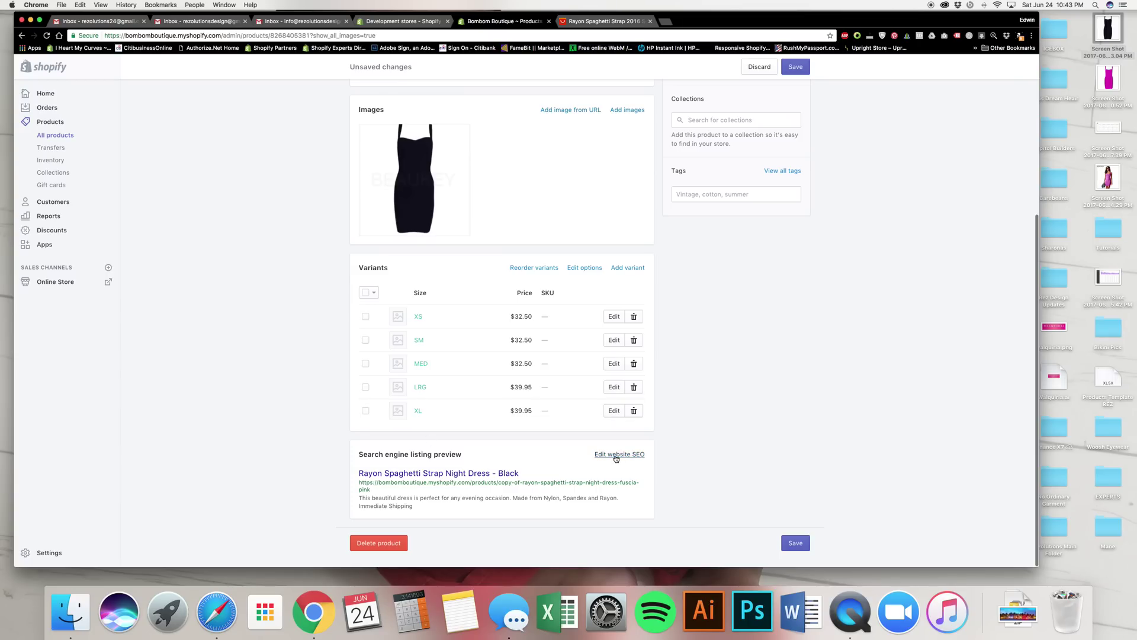
click(616, 455)
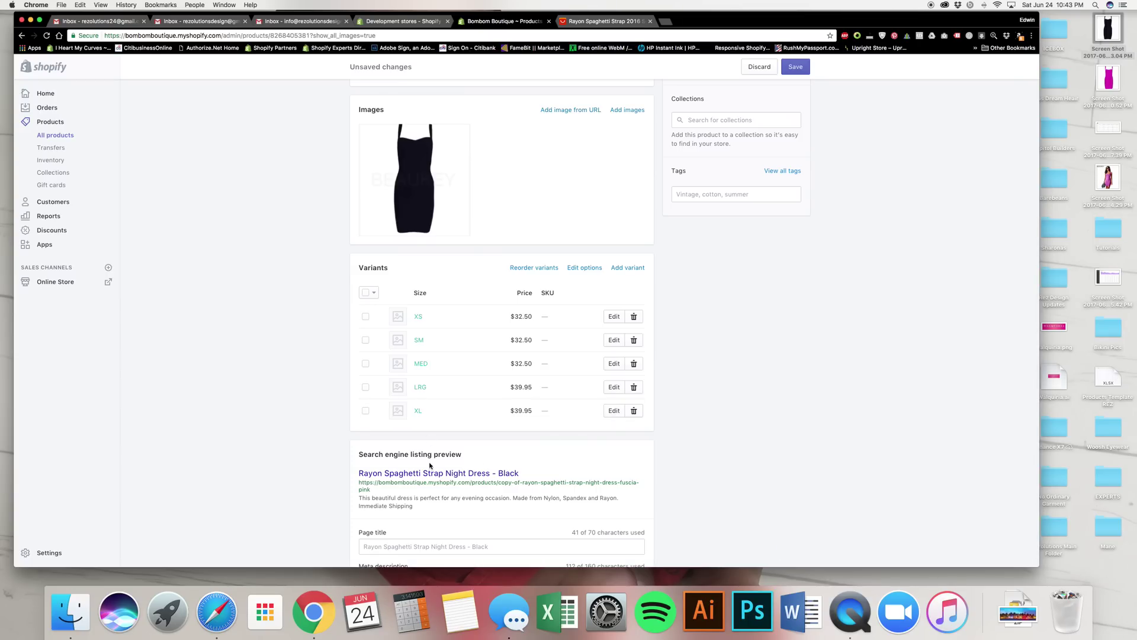
scroll(533, 474, down, 3)
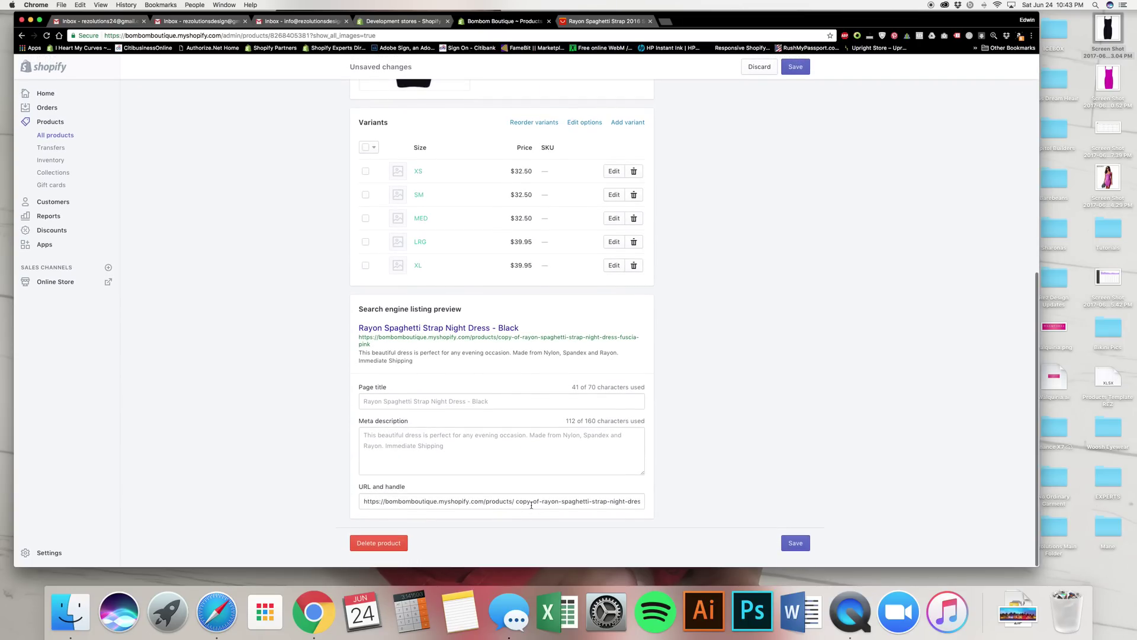
triple_click(565, 502)
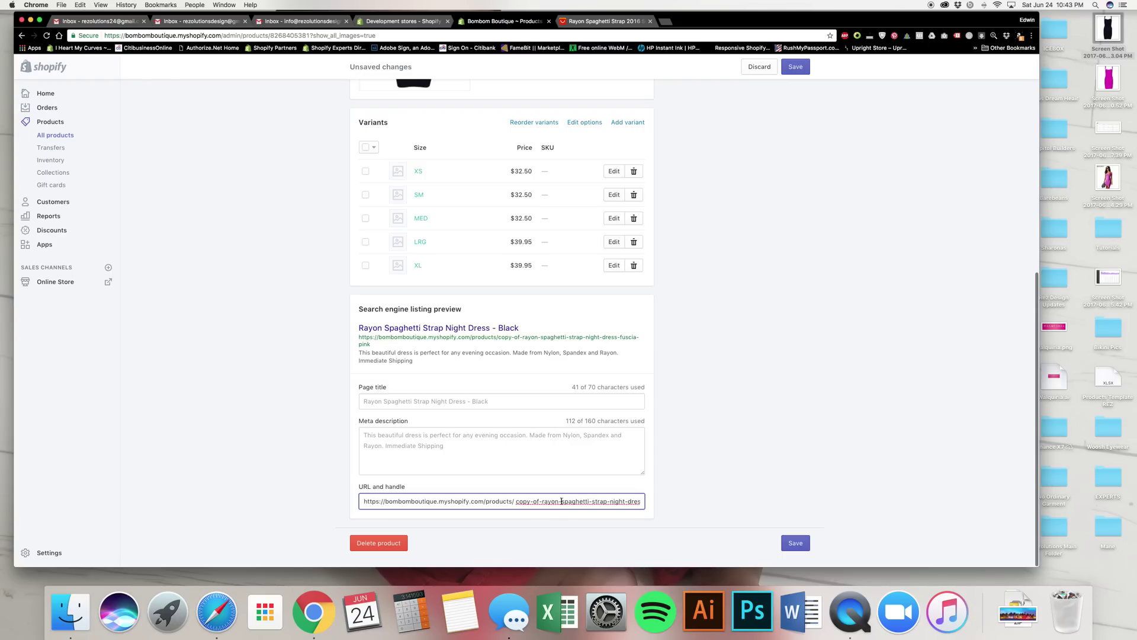
click(531, 542)
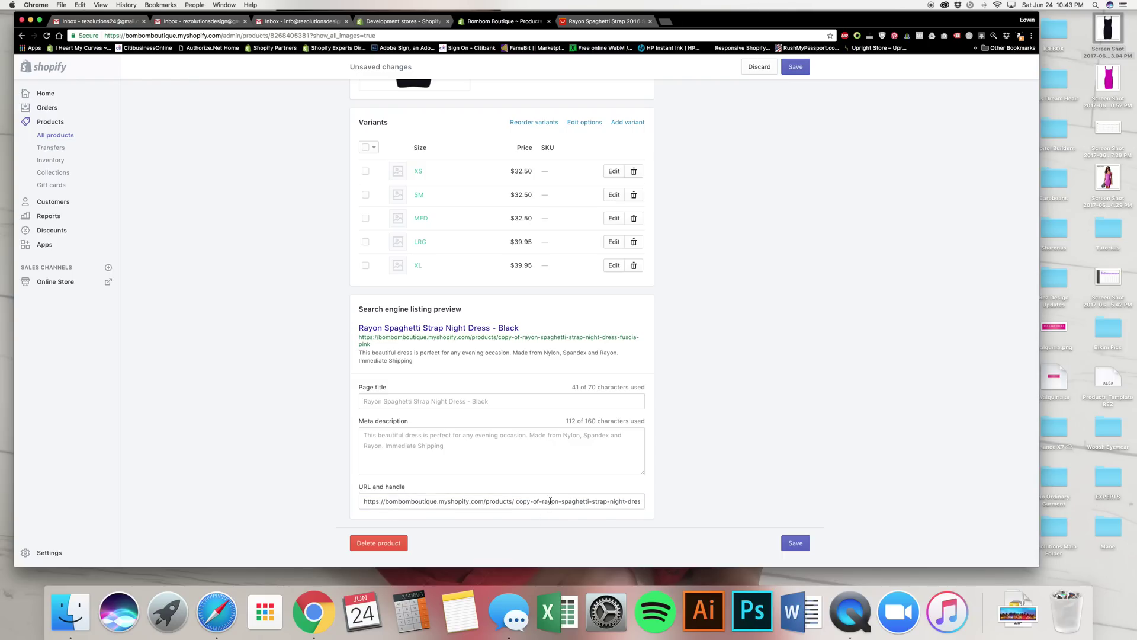
triple_click(550, 501)
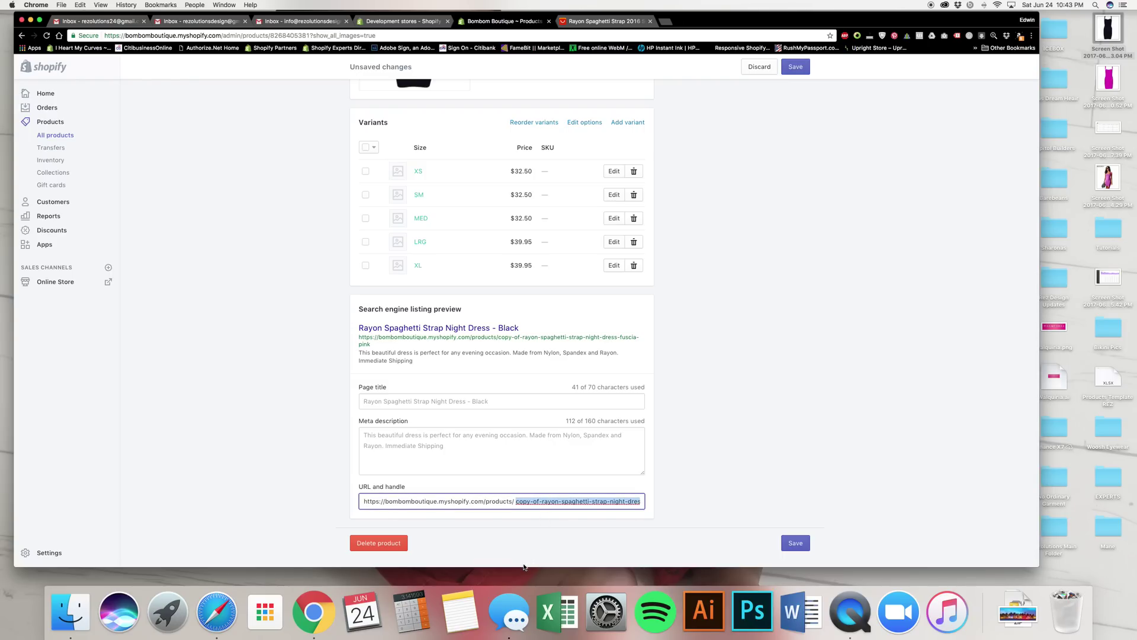
text(rayon-spaghetti-strap-night-dress-black)
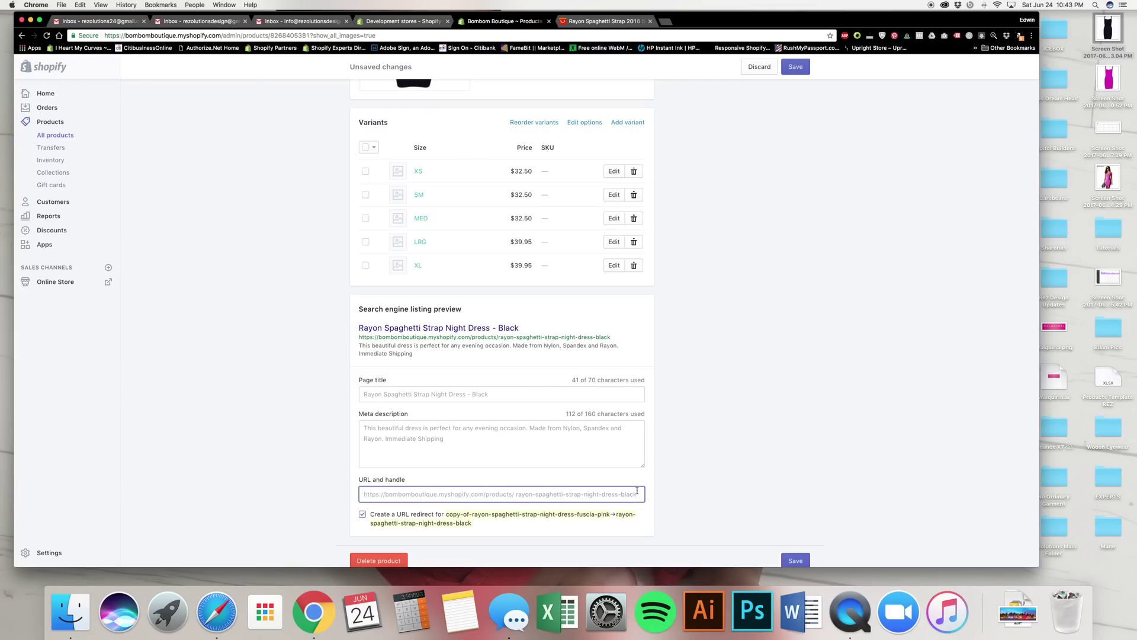
scroll(637, 493, up, 15)
click(795, 67)
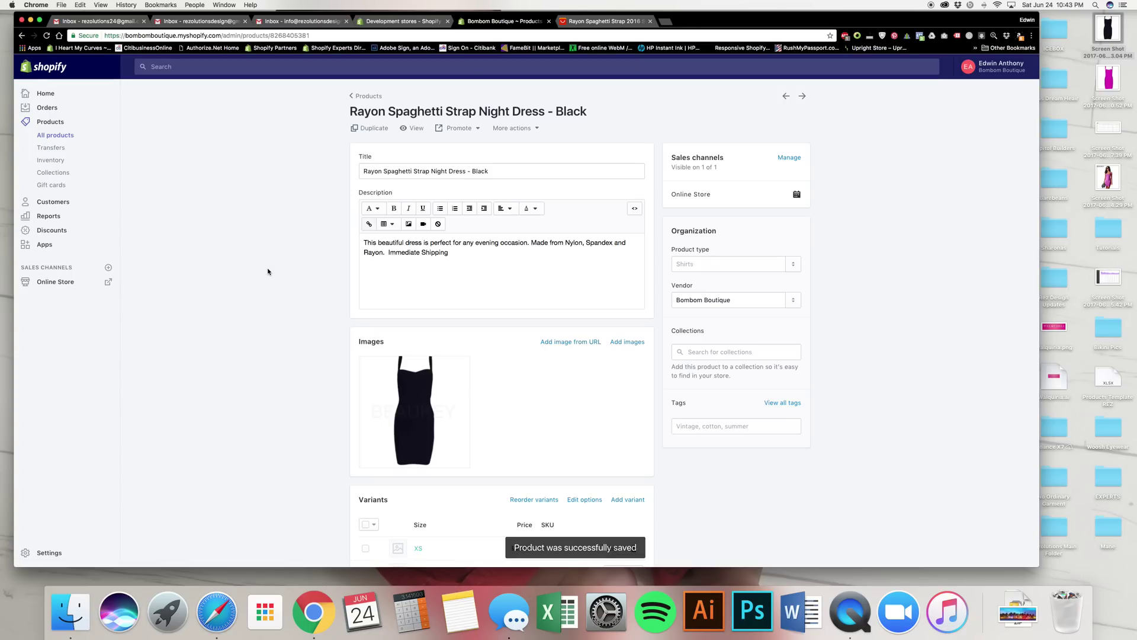
- Return to the product list and locate the Black and Fuscia Pink night dress entries
click(365, 96)
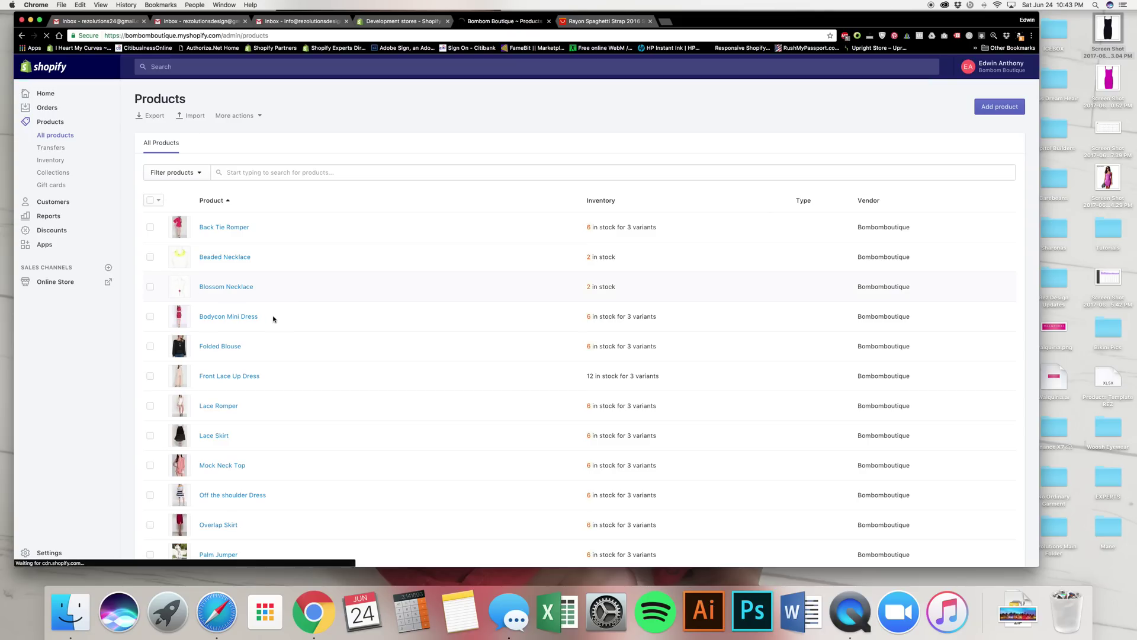
scroll(330, 328, down, 10)
scroll(331, 329, down, 1)
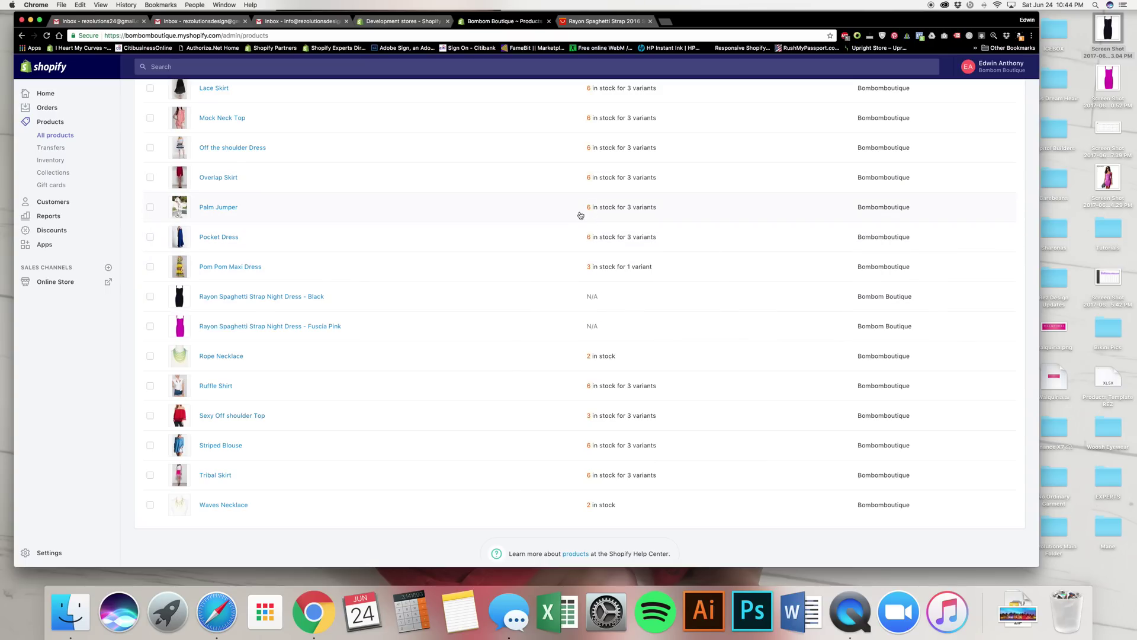
- Open the Black night dress product and review its description, image, size variants and search engine listing
click(292, 297)
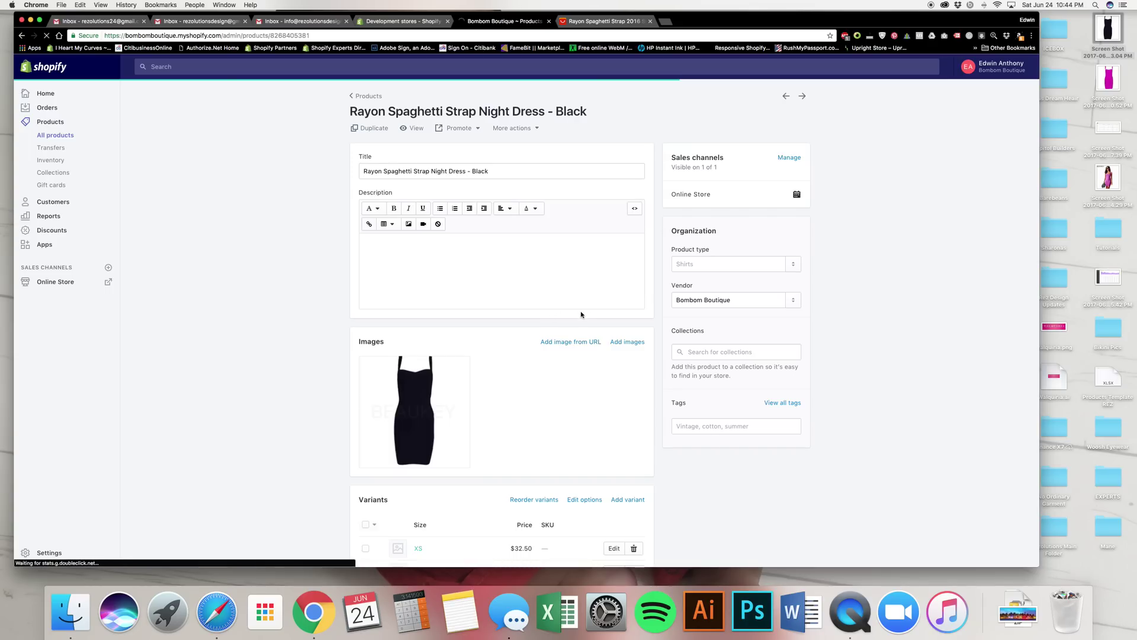
scroll(253, 385, down, 10)
scroll(255, 383, down, 10)
scroll(258, 381, up, 5)
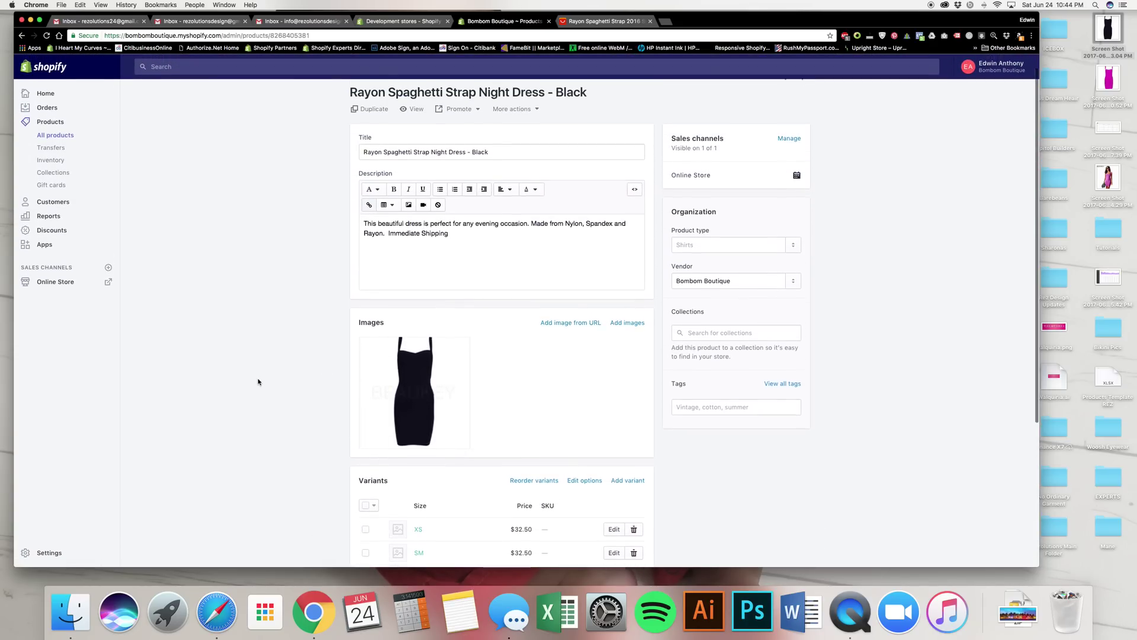
scroll(258, 381, down, 4)
scroll(258, 382, up, 2)
scroll(258, 382, down, 3)
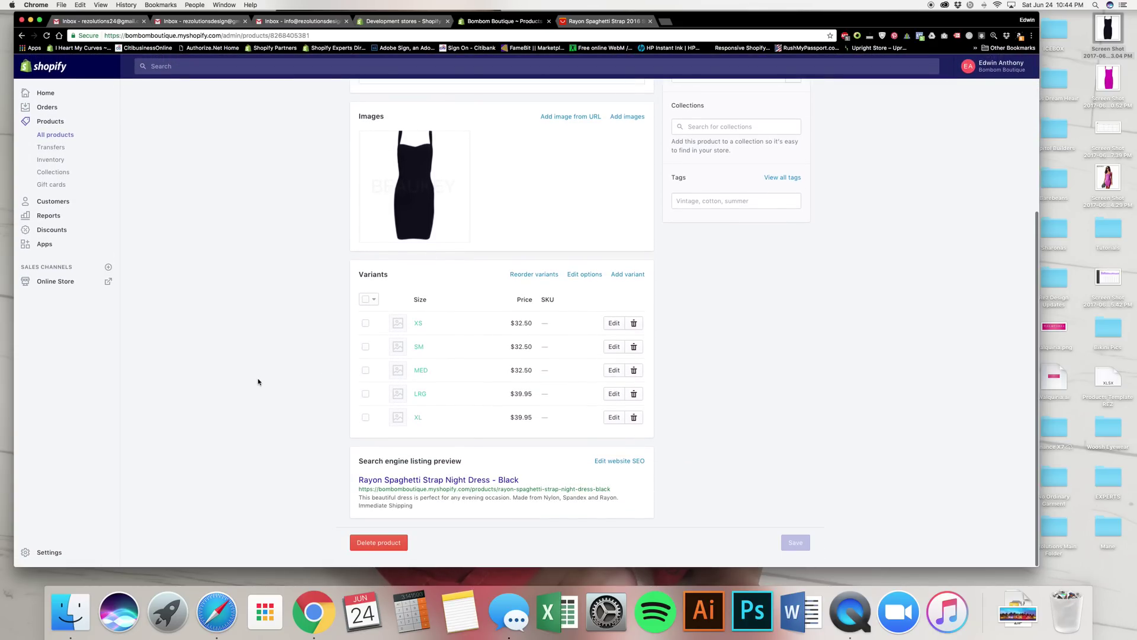
scroll(259, 381, up, 1)
scroll(258, 381, up, 4)
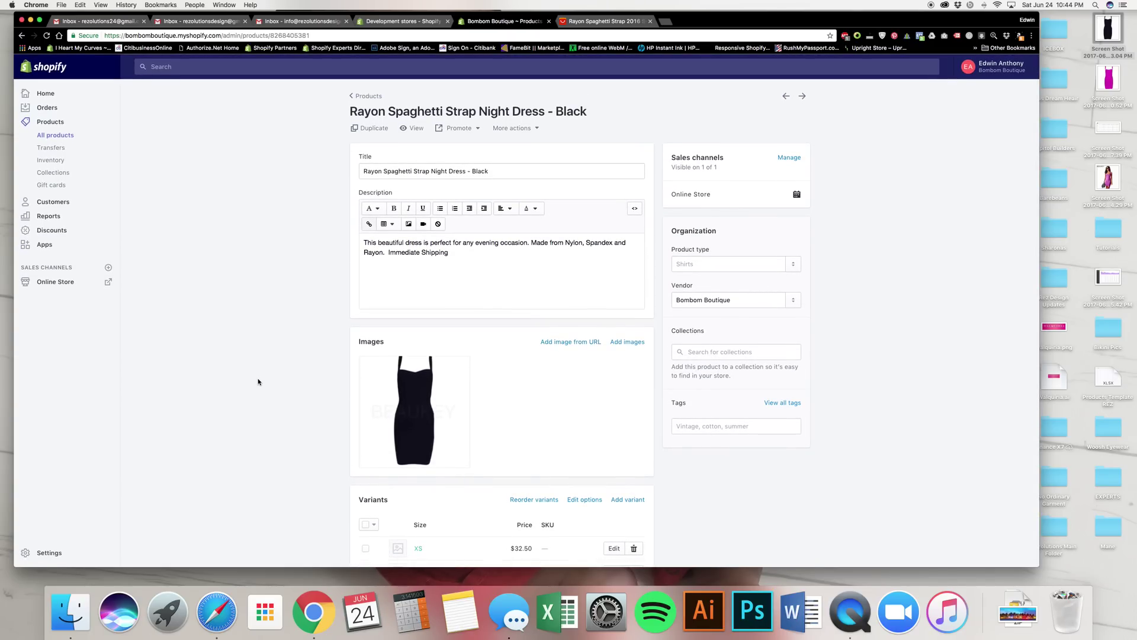
- Edit the black dress's XS variant and set its inventory policy to "Shopify tracks this product's inventory"
scroll(258, 382, down, 2)
scroll(258, 382, down, 2)
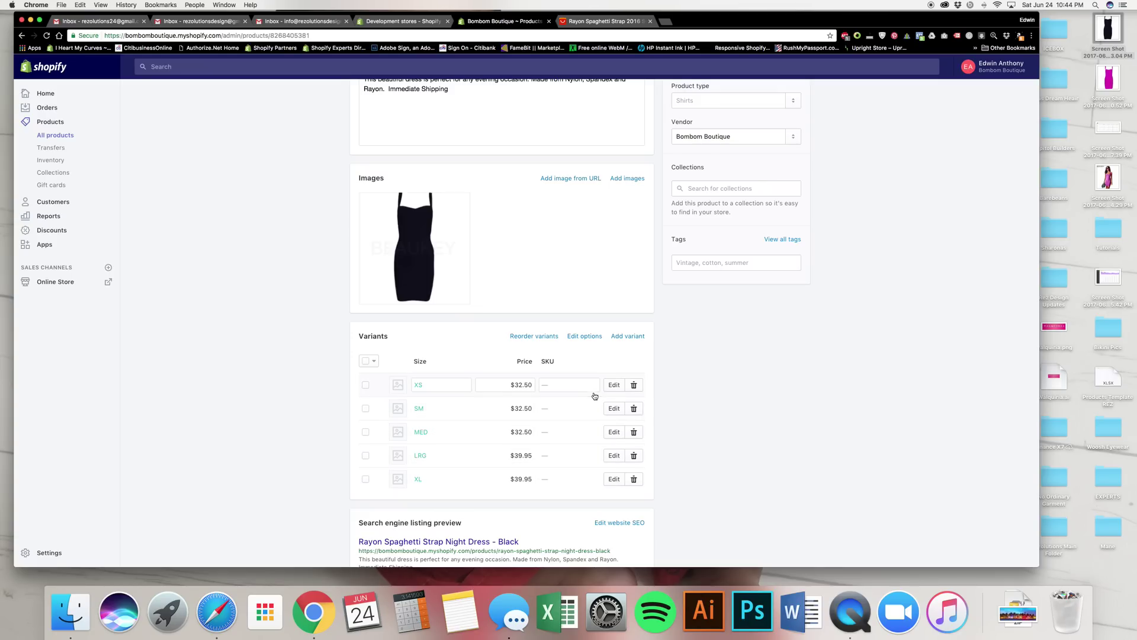
click(614, 385)
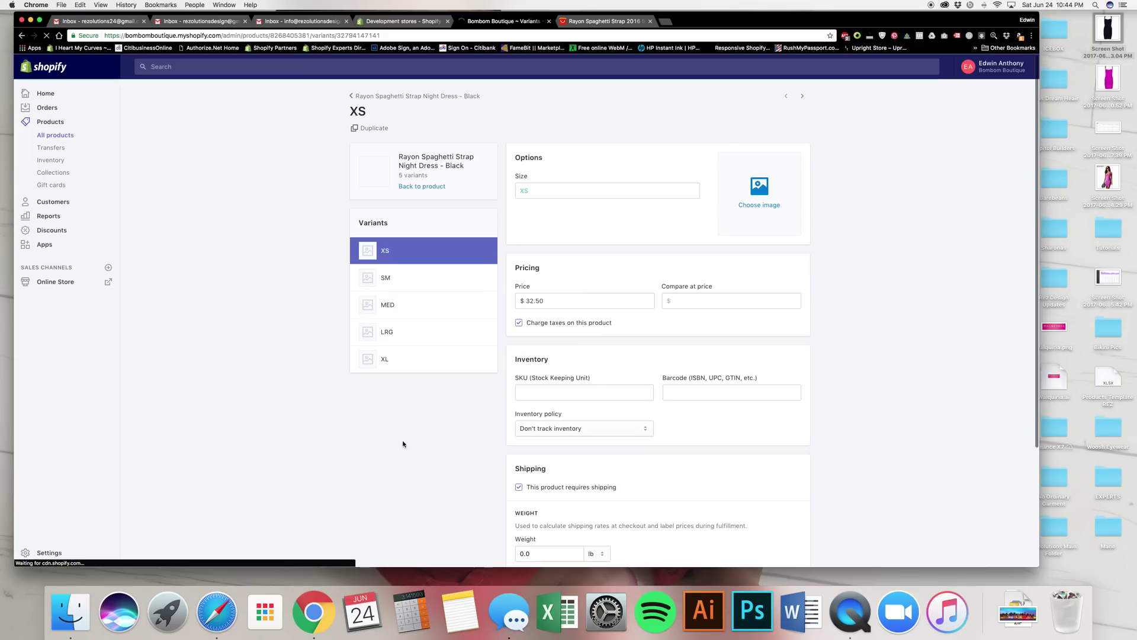
scroll(403, 431, down, 1)
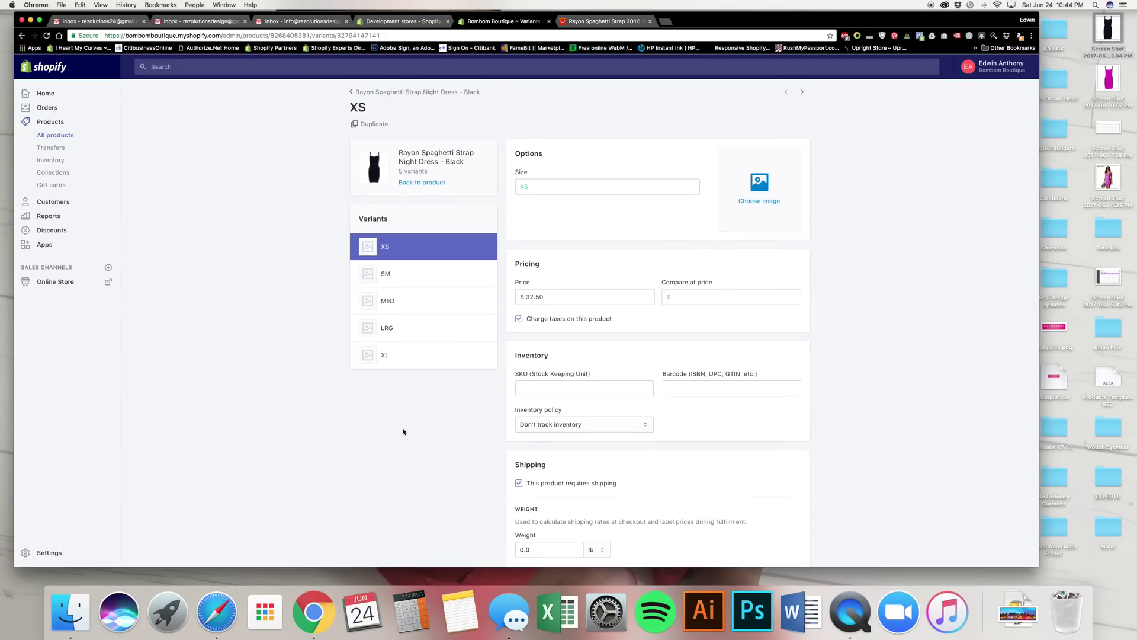
scroll(403, 431, down, 5)
scroll(402, 432, up, 3)
scroll(403, 431, down, 2)
scroll(403, 431, up, 1)
click(538, 325)
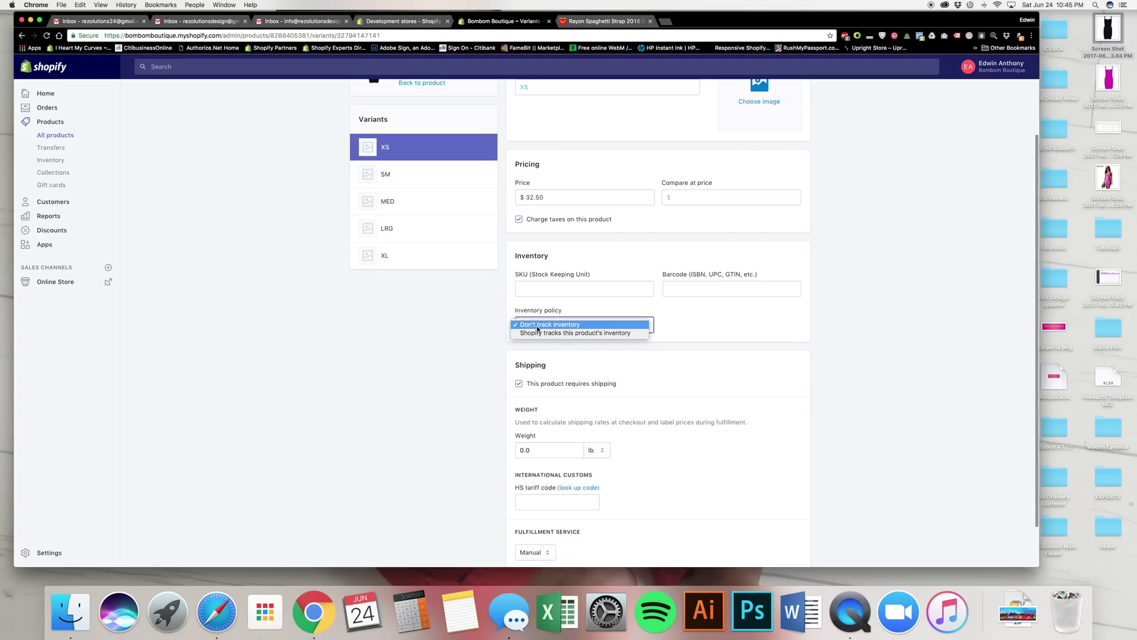
click(539, 333)
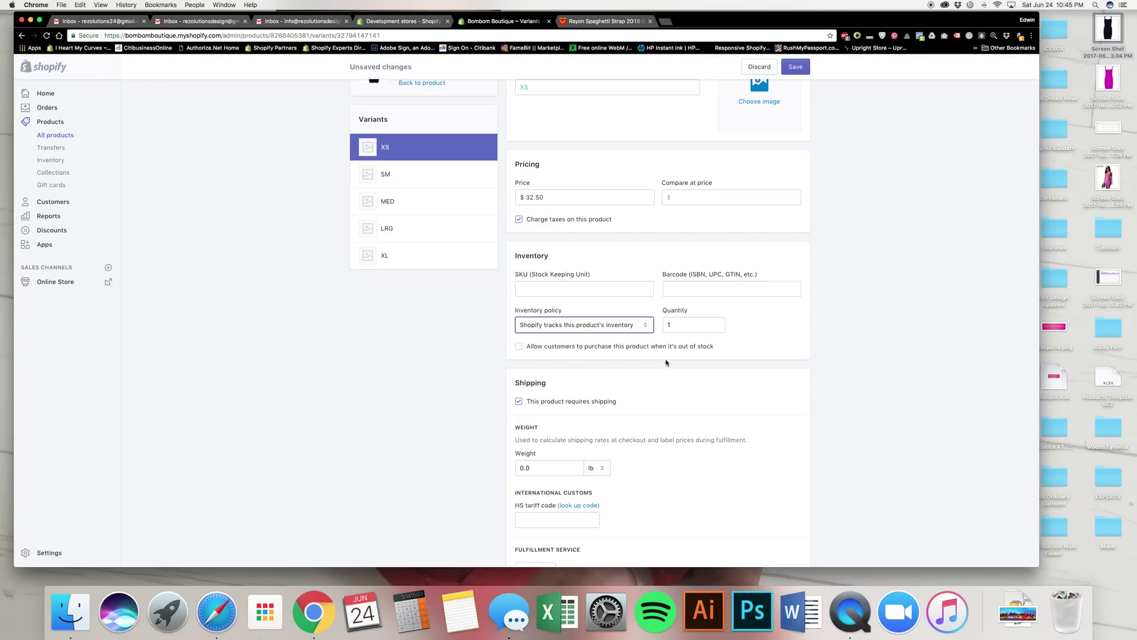
- Set the XS variant's quantity to 1 and save the variant
click(674, 327)
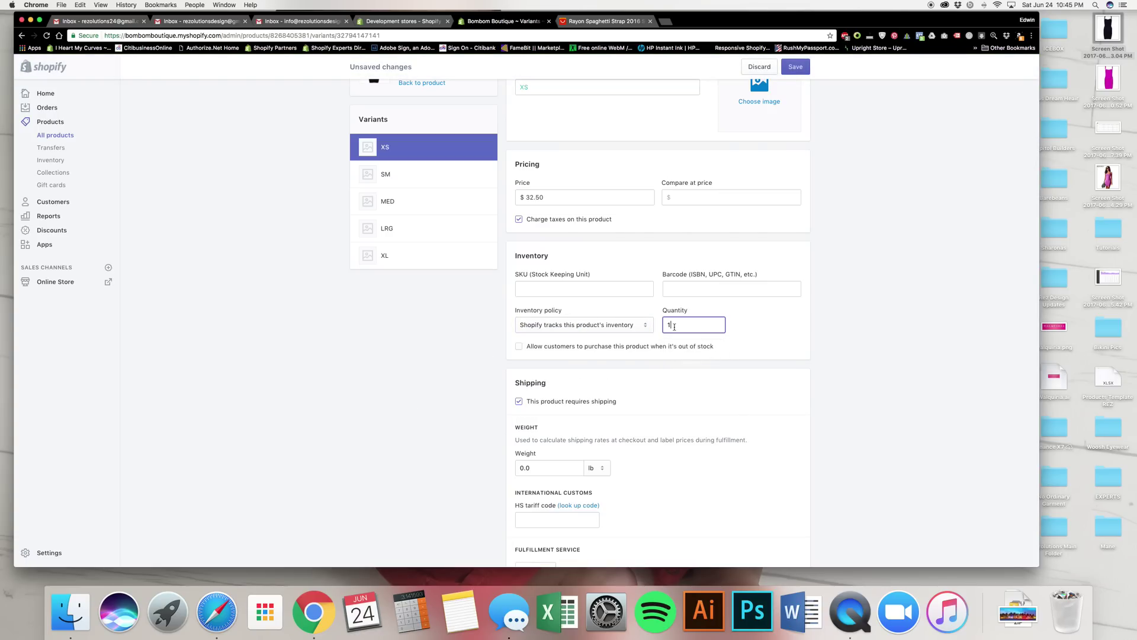
click(796, 67)
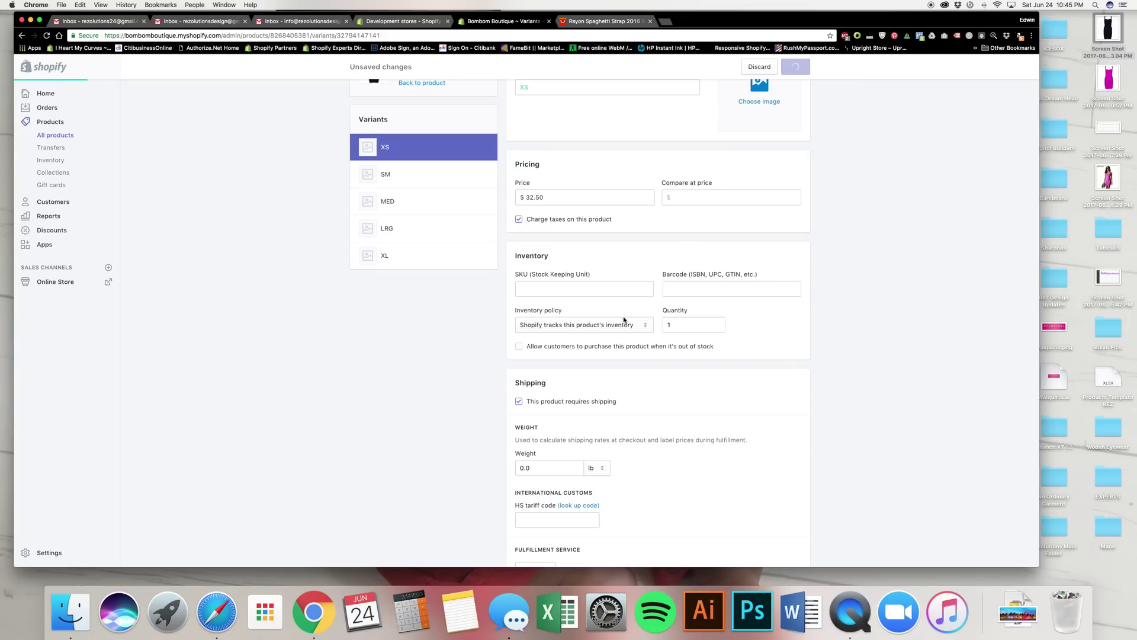
- Have Shopify track the black dress's SM variant inventory with a quantity of 2, and save the variant
click(421, 178)
scroll(534, 302, down, 3)
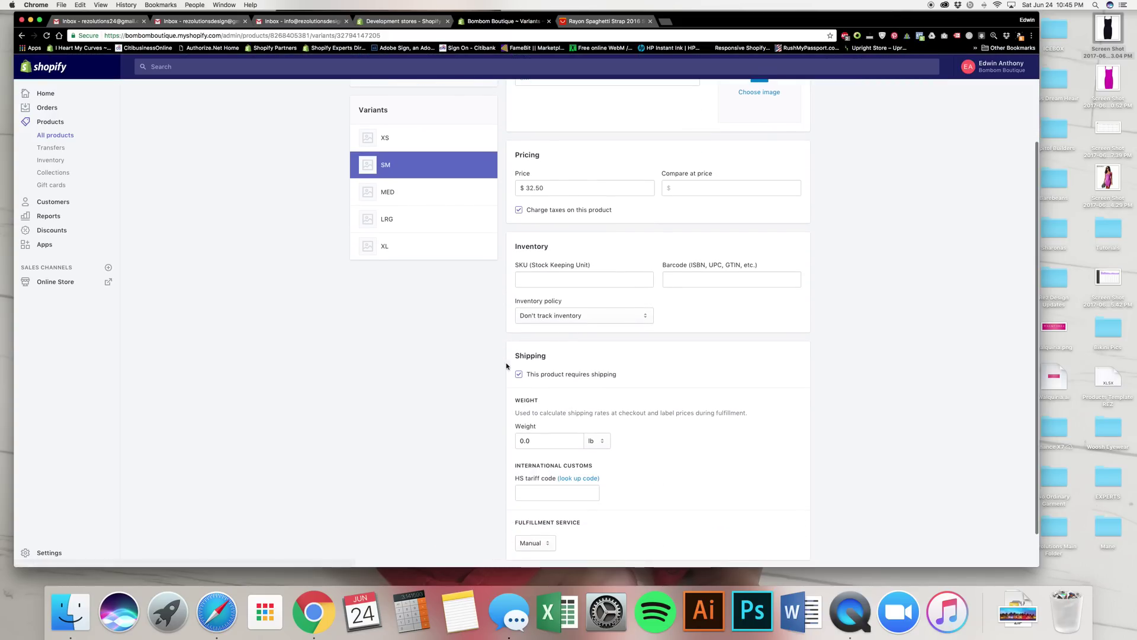
click(580, 315)
click(580, 323)
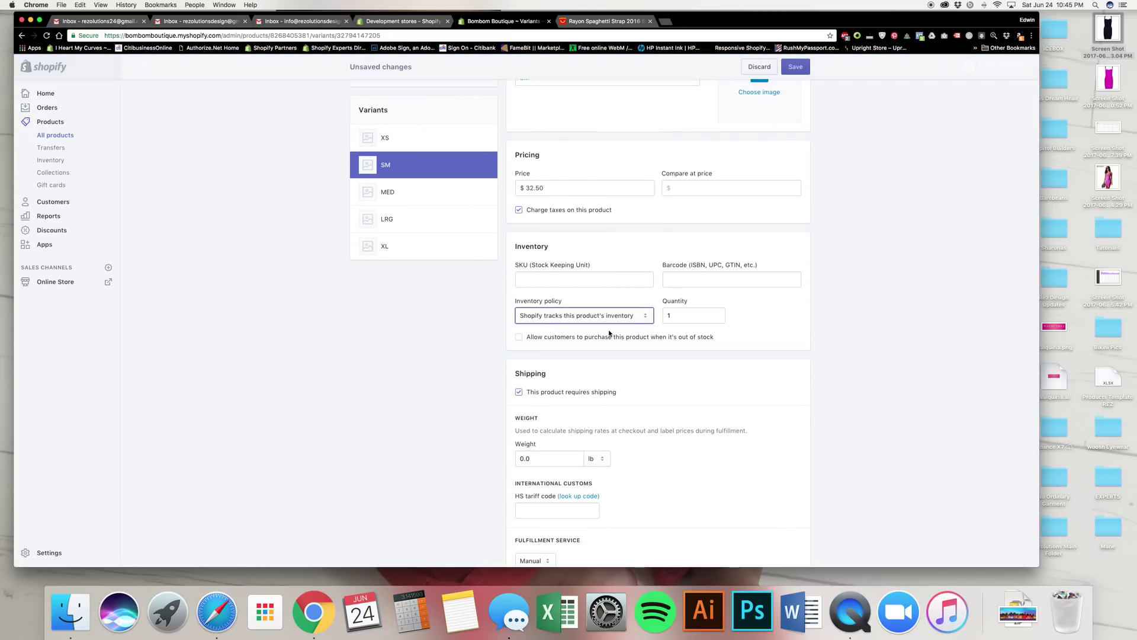
click(673, 315)
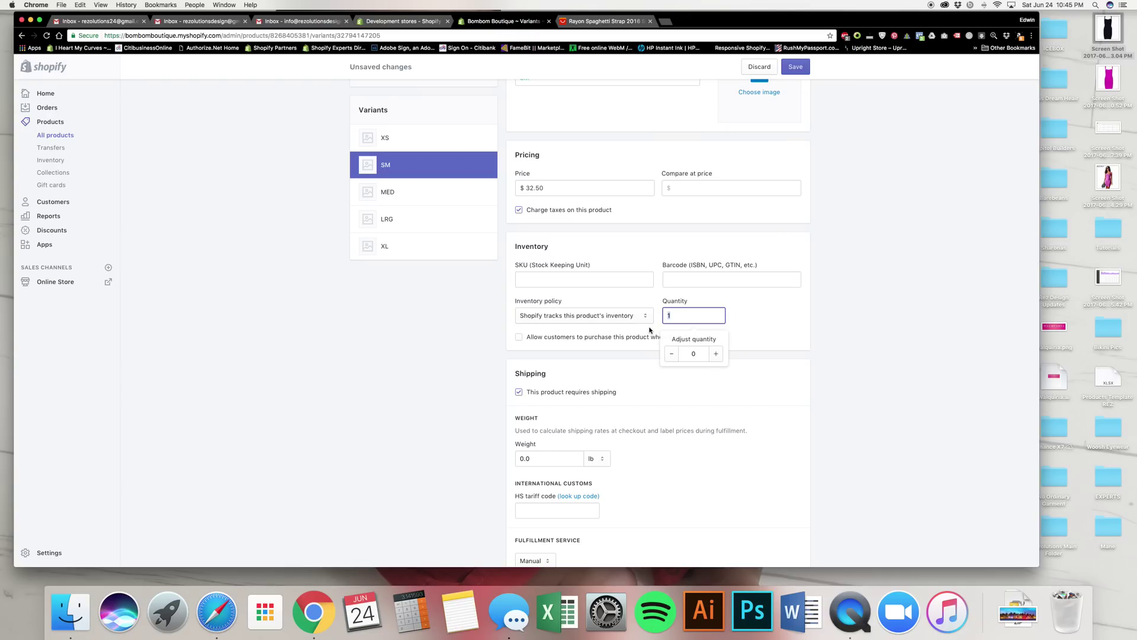
text(2)
click(796, 66)
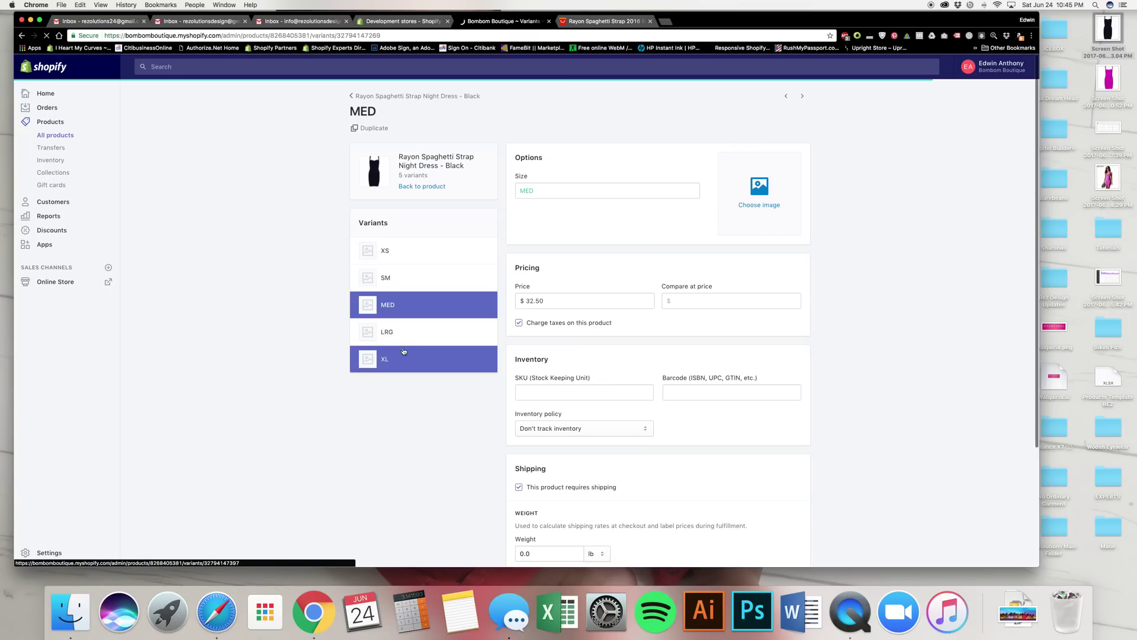
- Set the MED variant's inventory policy to "Shopify tracks this product's inventory" with quantity 3, and save it
click(557, 300)
click(616, 308)
click(671, 301)
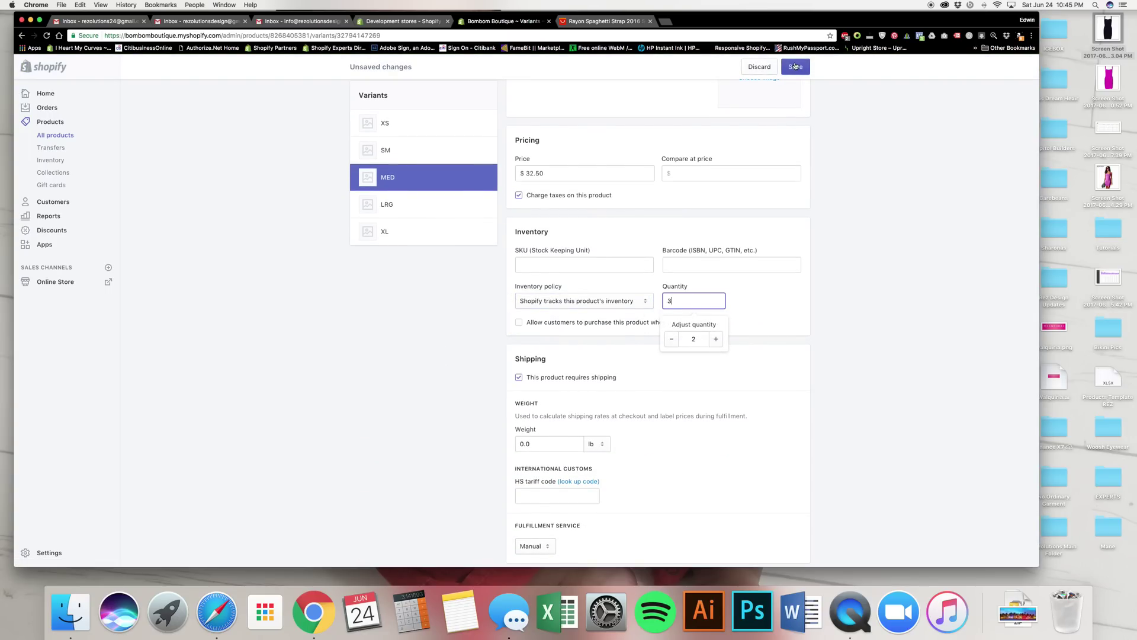
key(Return)
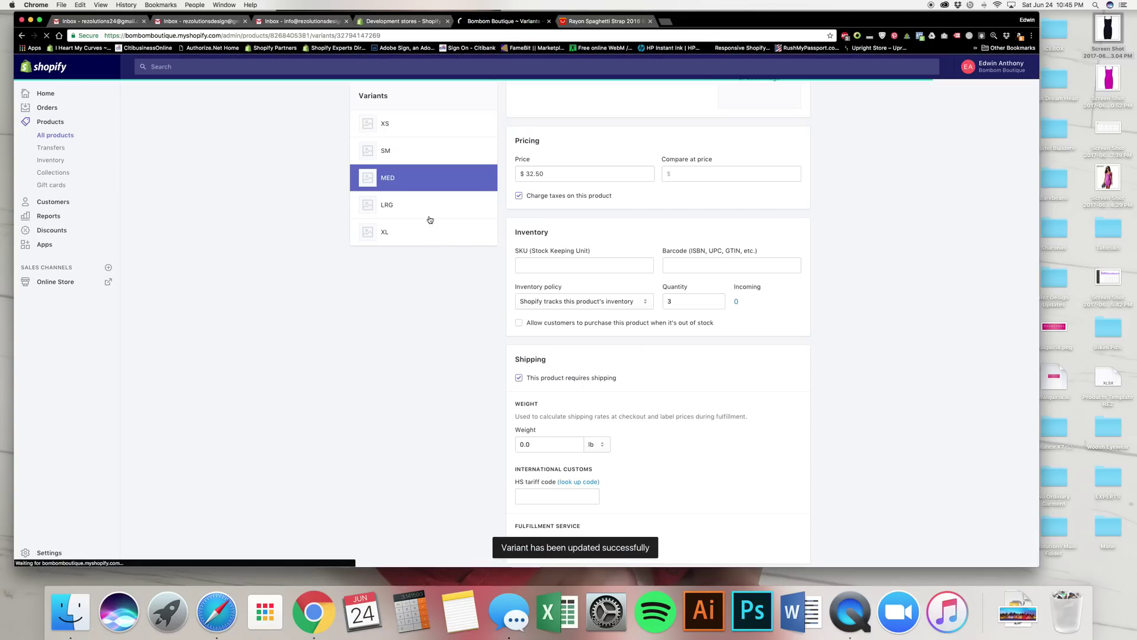
- Turn on Shopify inventory tracking for the LRG variant, set its quantity to 3 and save it
click(426, 208)
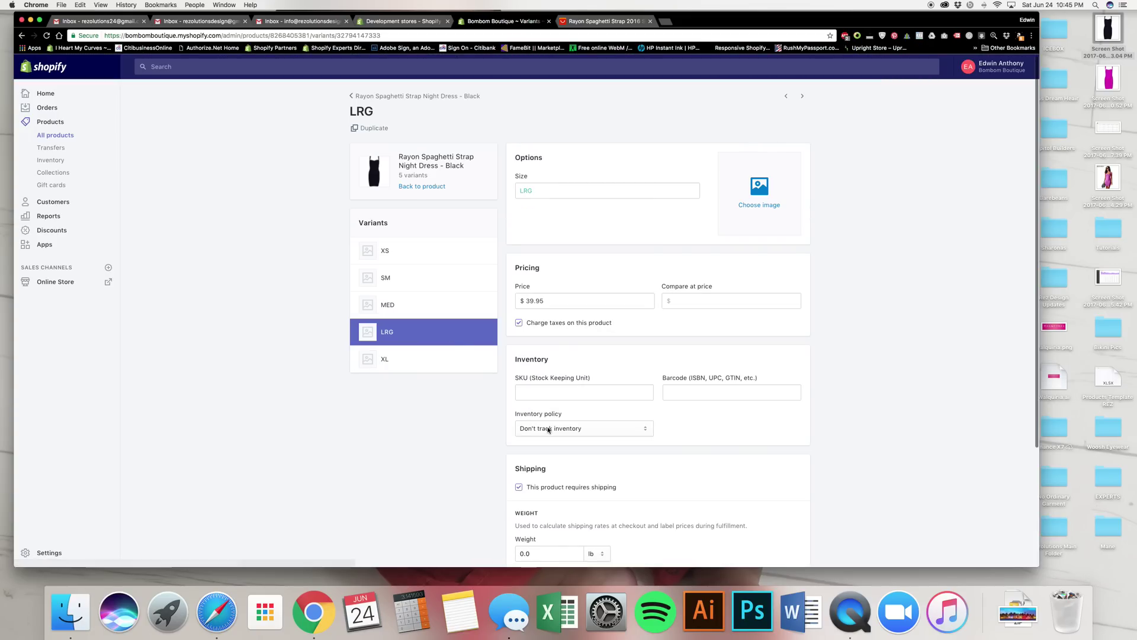
click(541, 429)
click(548, 437)
key(Tab)
text(3)
click(795, 66)
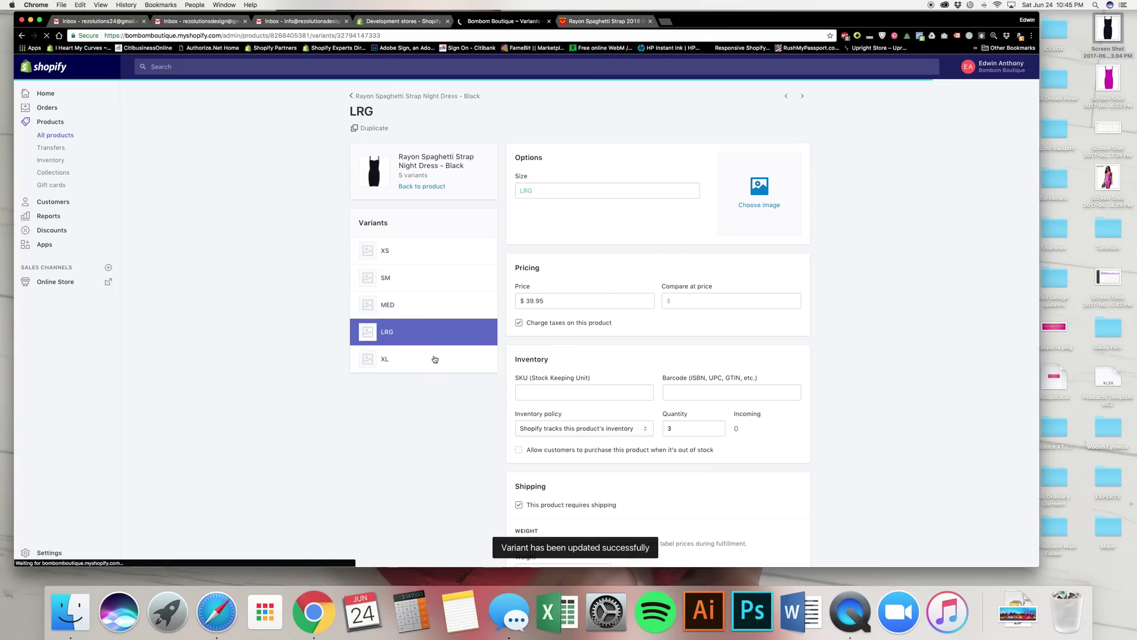
- Turn on Shopify inventory tracking for the XL variant with a quantity of 1 and save it
click(439, 357)
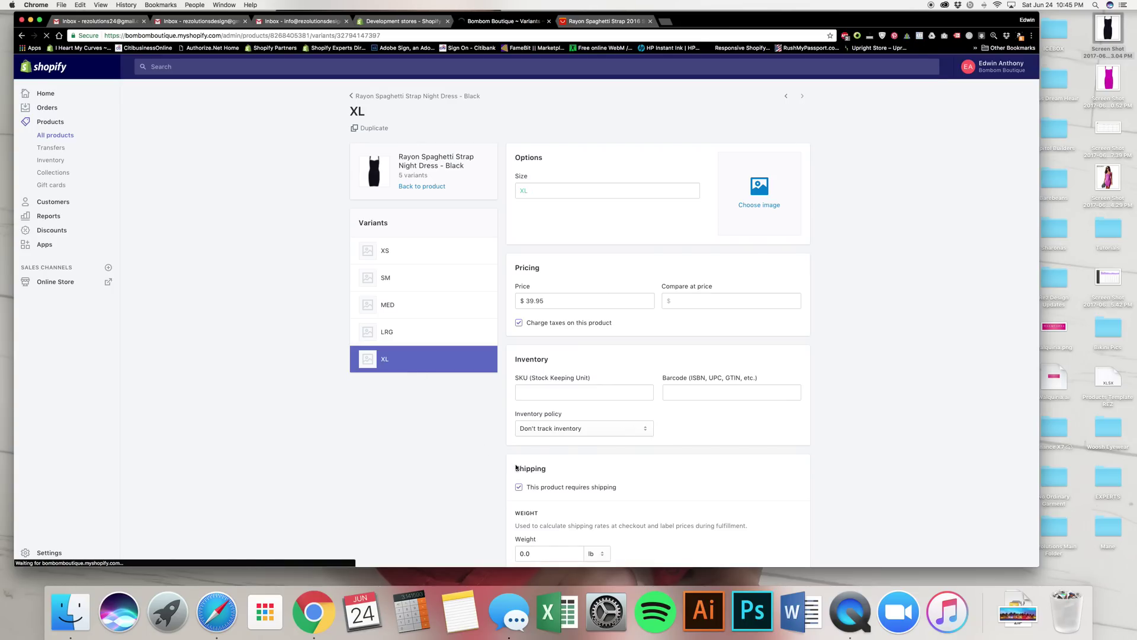
click(583, 428)
click(578, 435)
click(688, 433)
click(795, 66)
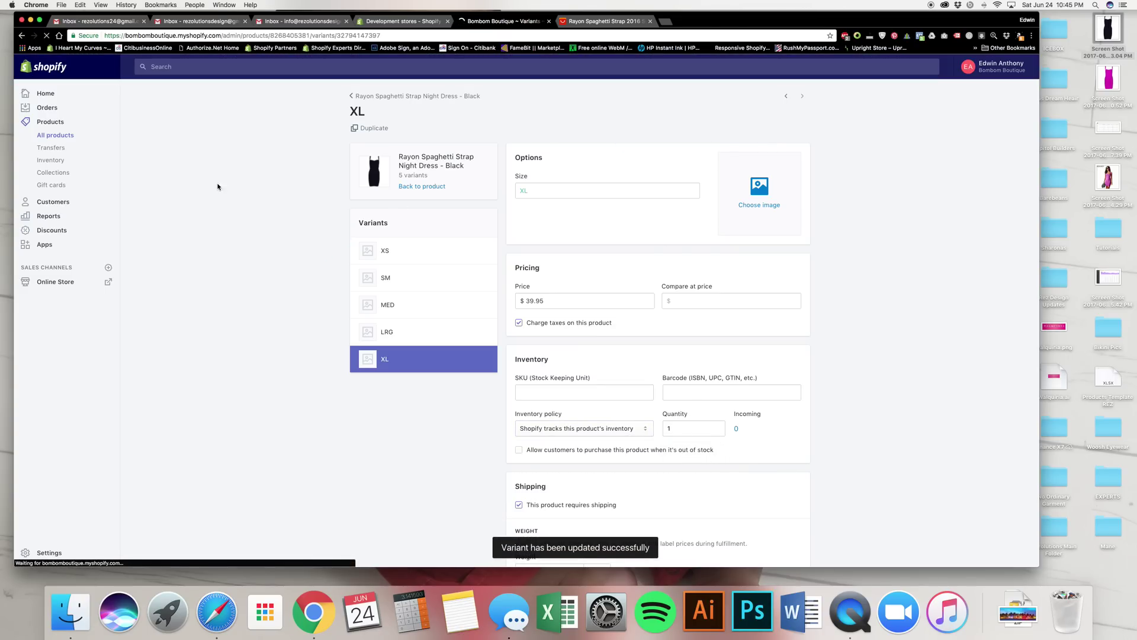
- Return to the list of all products and check the stock of the Black night dress
click(53, 135)
scroll(355, 321, down, 10)
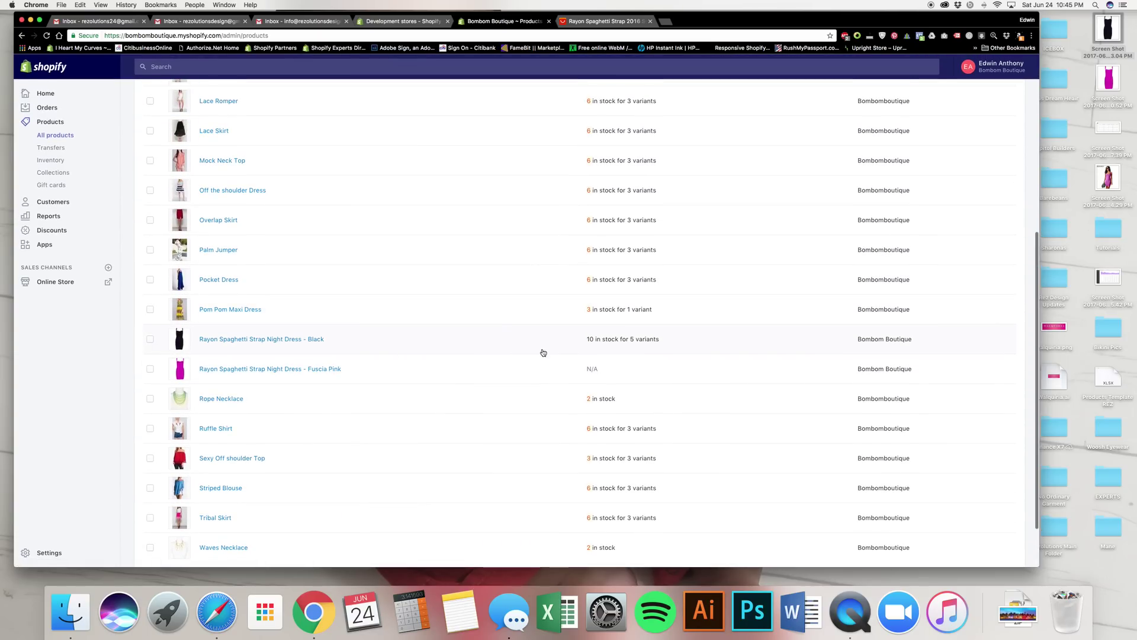